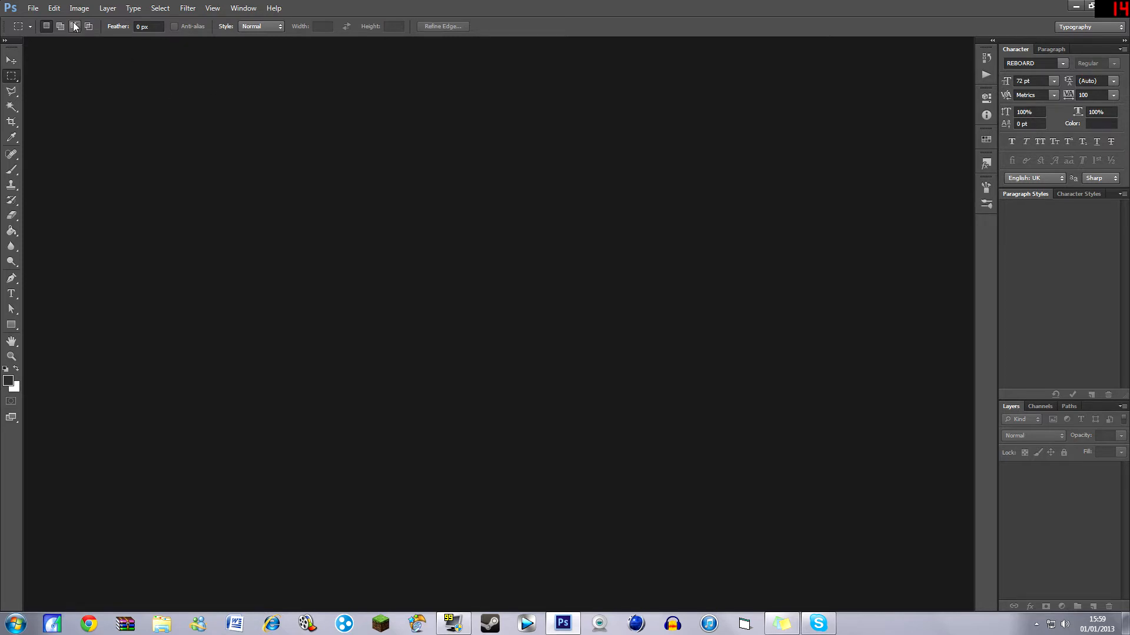
Step: Create a new 756 × 512 pixel RGB document at 72 pixels/inch with a white background
{"action": "left_click", "coordinate": [33, 8]}
{"action": "left_click", "coordinate": [44, 20]}
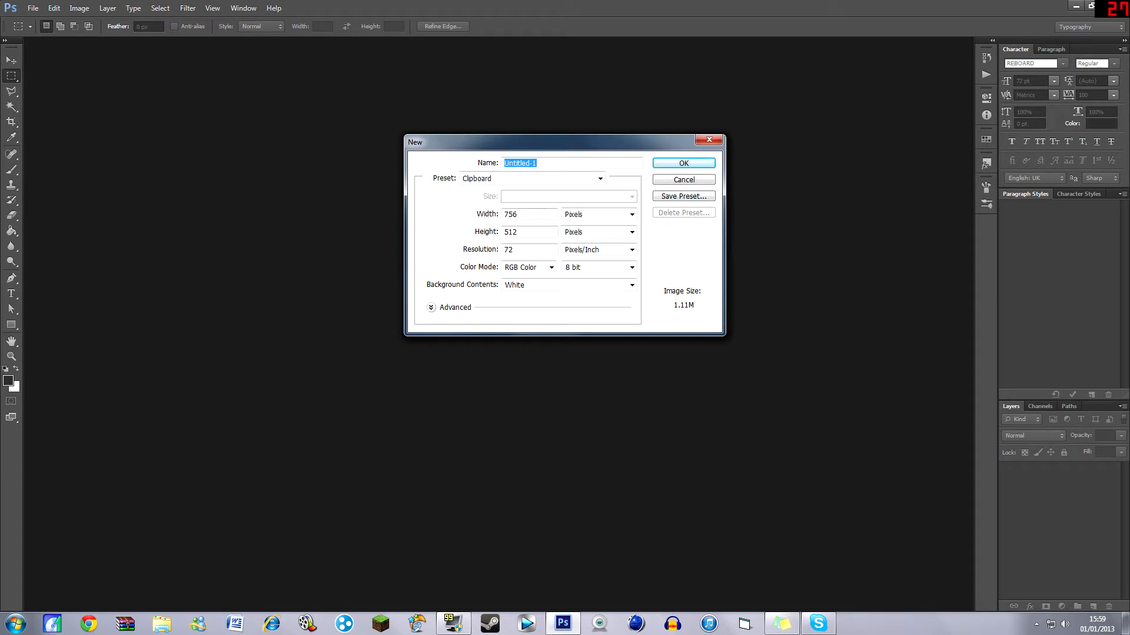
{"action": "left_click", "coordinate": [665, 162]}
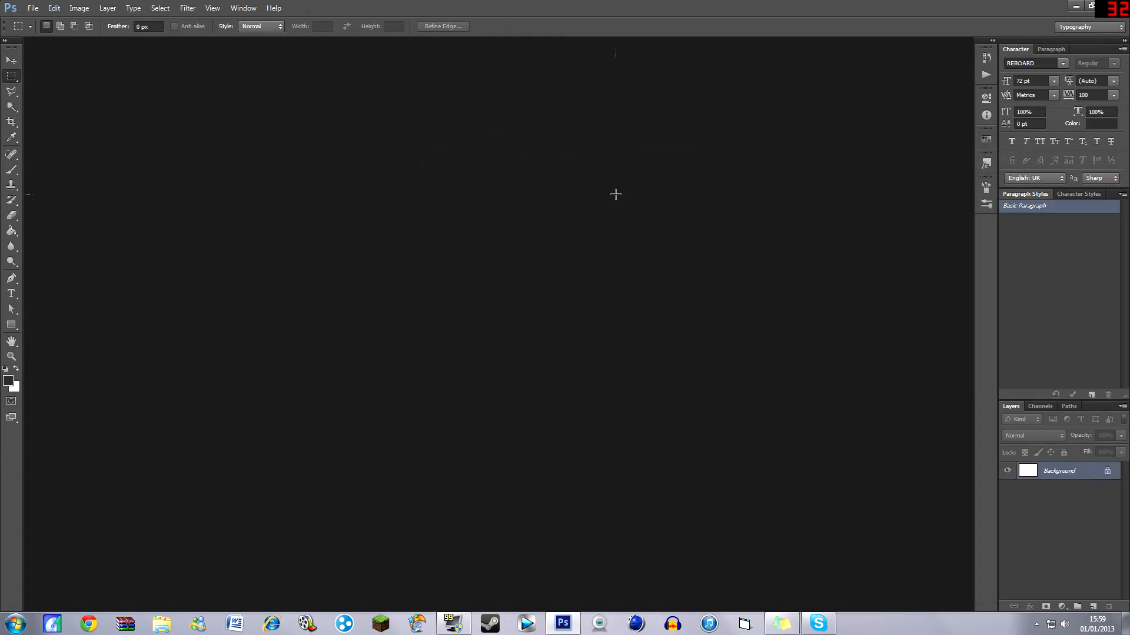
{"action": "scroll", "coordinate": [485, 267], "scroll_direction": "up", "scroll_amount": 3}
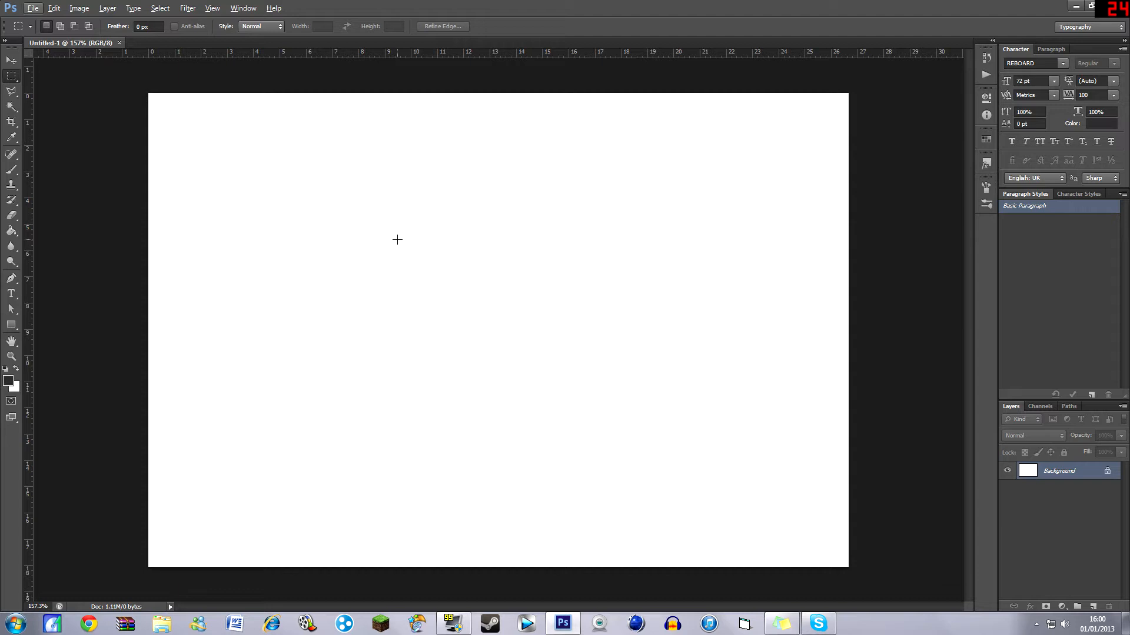
Step: Draw a small rectangular marquee selection near the middle of the canvas and deselect it
{"action": "left_click_drag", "start_coordinate": [408, 235], "coordinate": [513, 333]}
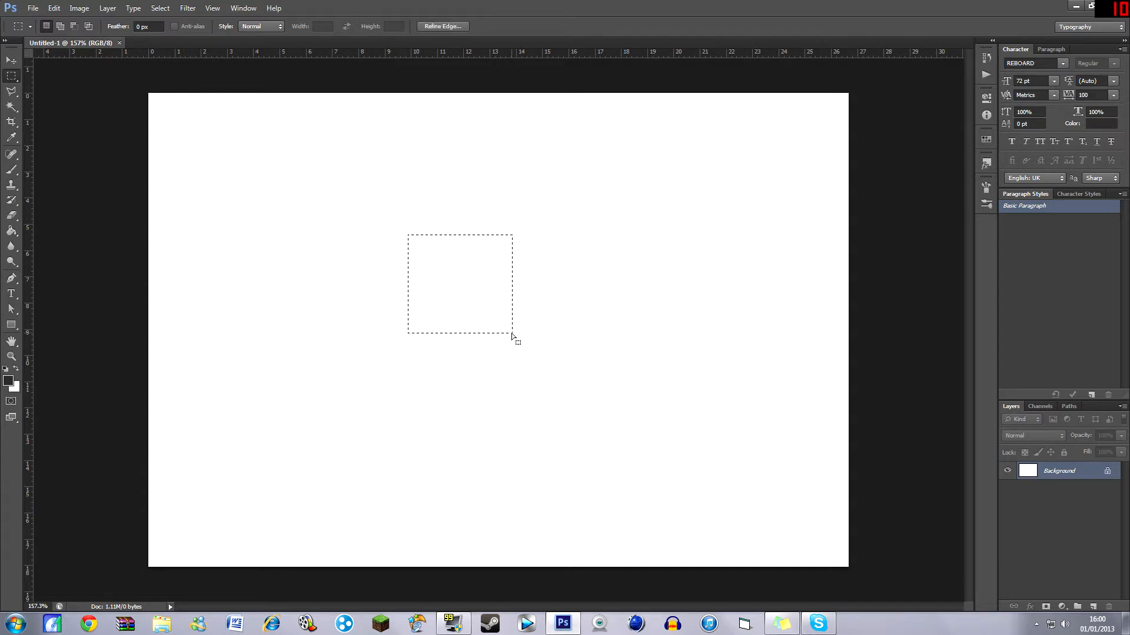
{"action": "left_click", "coordinate": [560, 324]}
Step: Add two empty layers above the background and make the lower one active
{"action": "left_click", "coordinate": [1093, 607]}
{"action": "left_click", "coordinate": [1093, 606]}
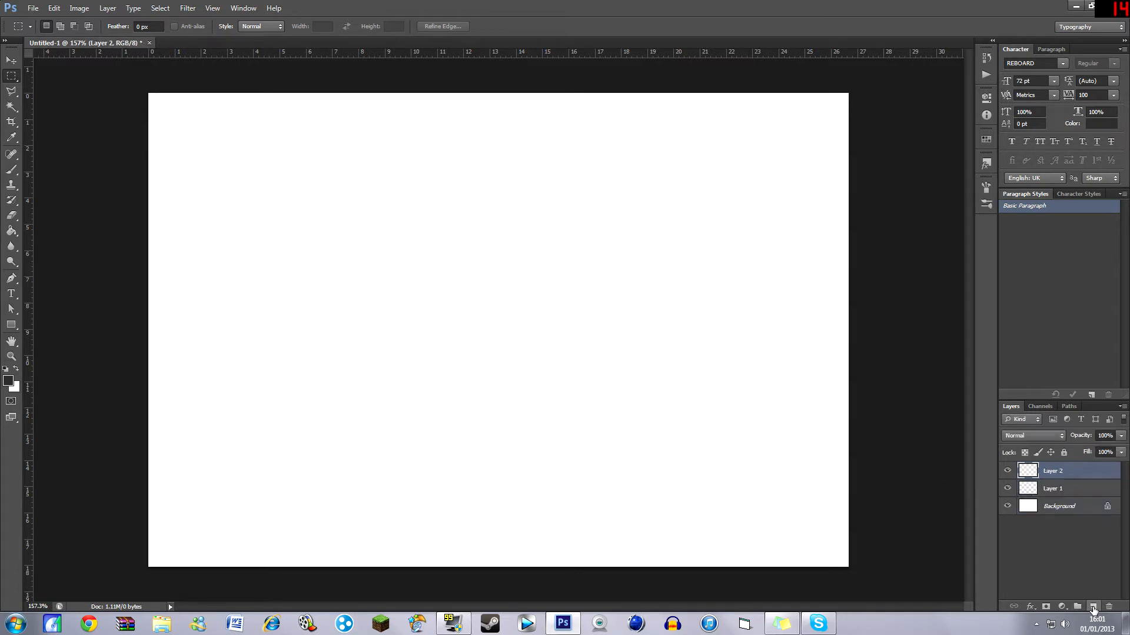
{"action": "left_click", "coordinate": [1074, 488]}
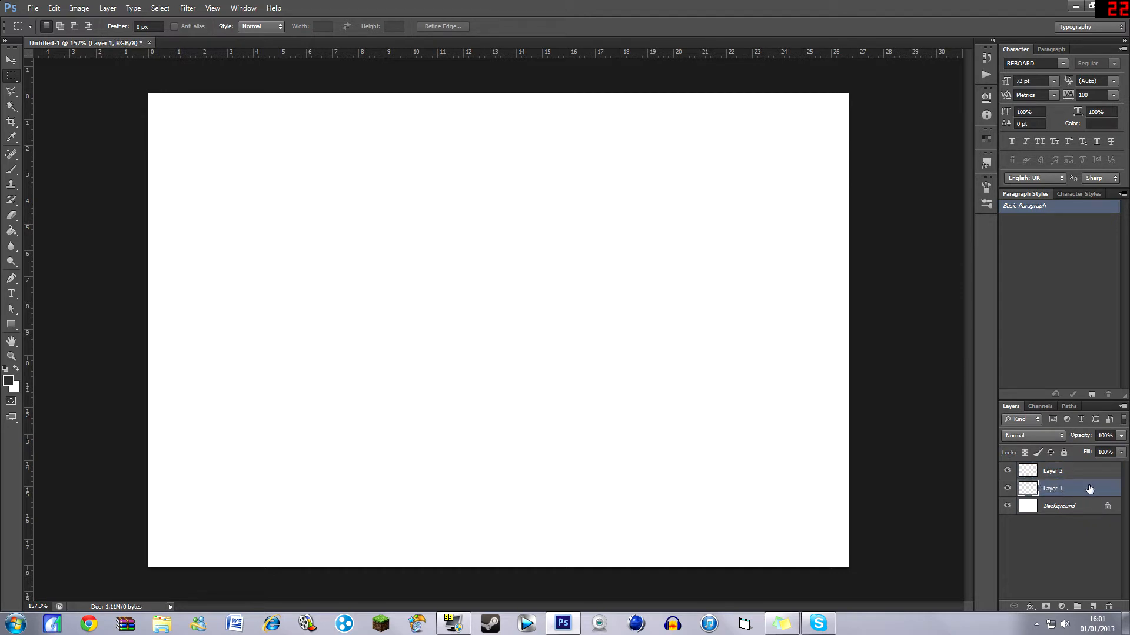
Step: Draw a rough round path on the canvas with the Freeform Pen Tool and undo it
{"action": "left_click", "coordinate": [14, 280]}
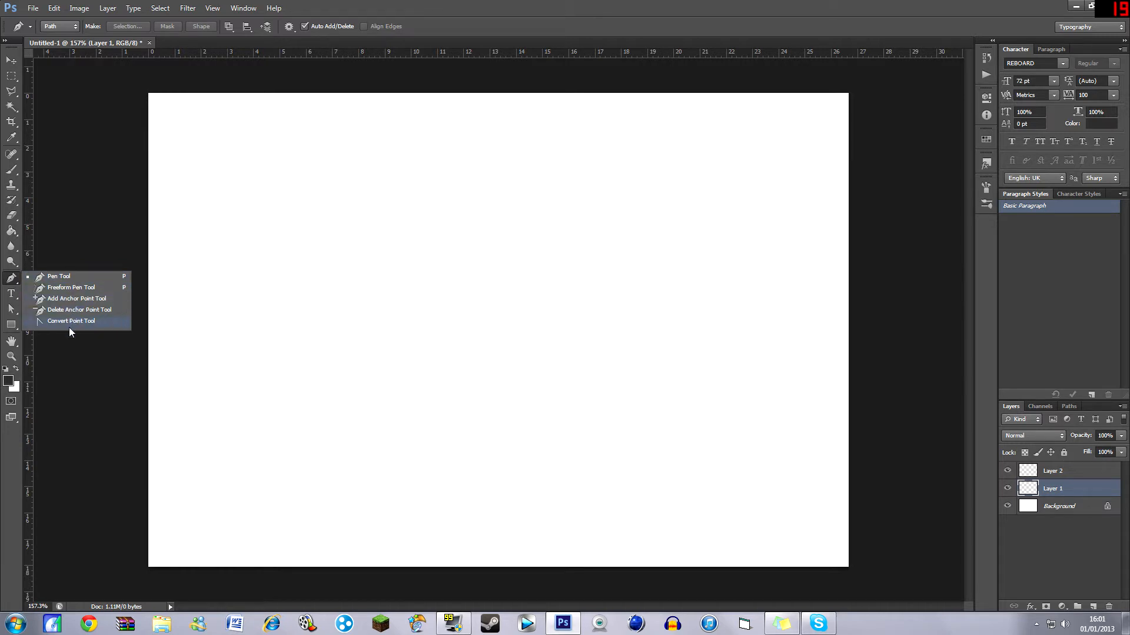
{"action": "left_click", "coordinate": [71, 288]}
{"action": "mouse_move", "coordinate": [484, 203]}
{"action": "left_mouse_down"}
{"action": "mouse_move", "coordinate": [343, 213]}
{"action": "mouse_move", "coordinate": [332, 391]}
{"action": "mouse_move", "coordinate": [518, 407]}
{"action": "mouse_move", "coordinate": [532, 262]}
{"action": "mouse_move", "coordinate": [482, 203]}
{"action": "left_mouse_up"}
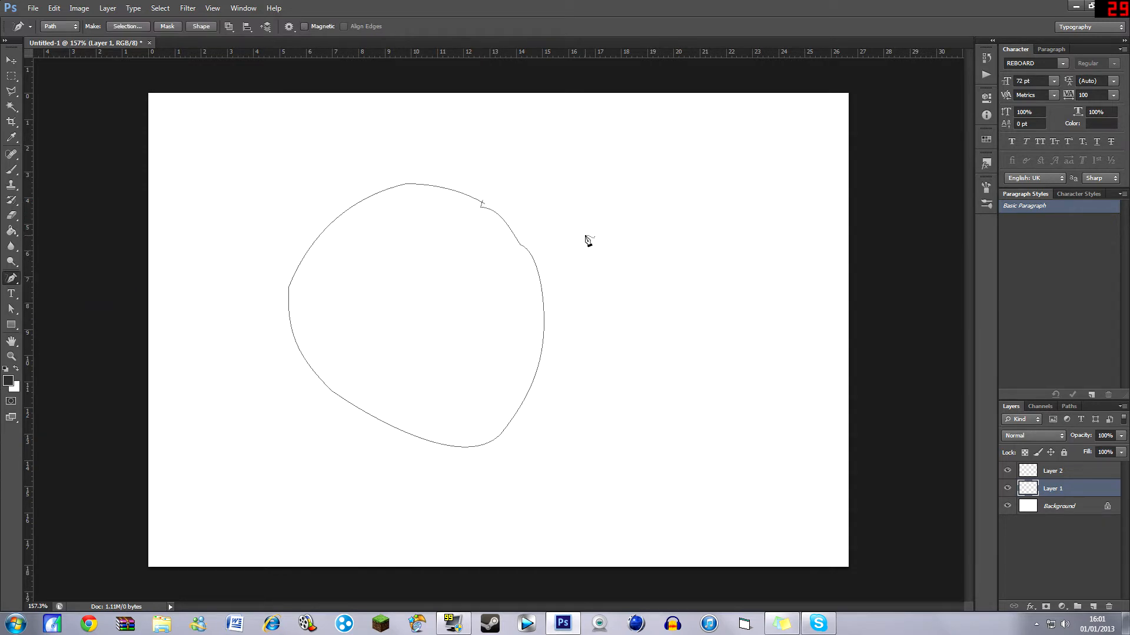
{"action": "key", "text": "ctrl+z"}
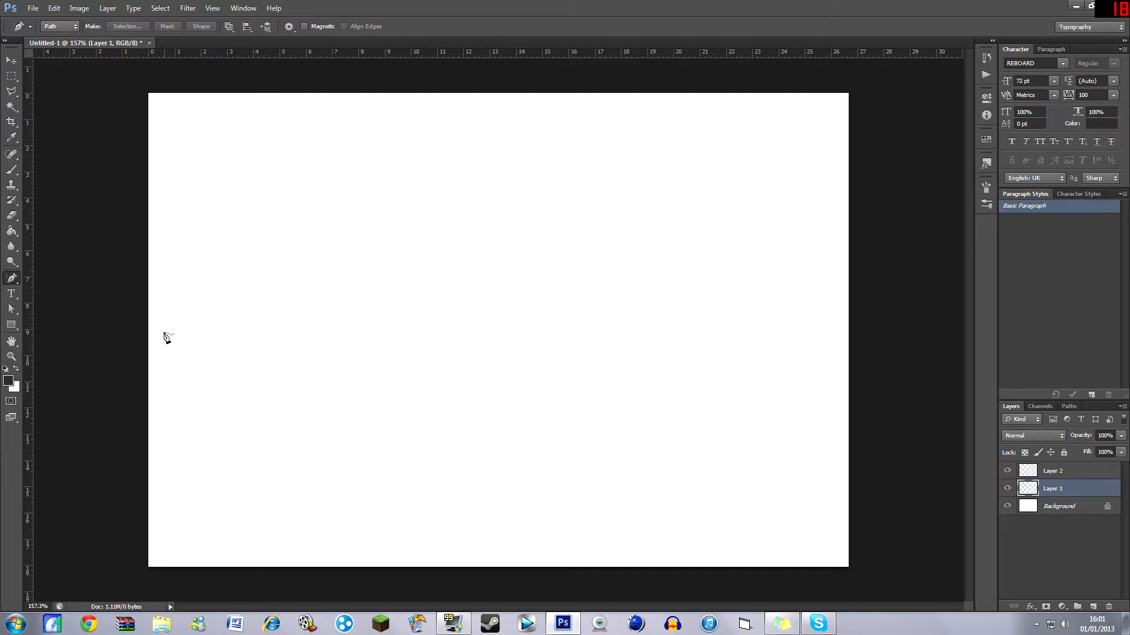
Step: Try a few straight path segments with the regular Pen Tool and undo back until the upper empty layer is active
{"action": "right_click", "coordinate": [14, 284]}
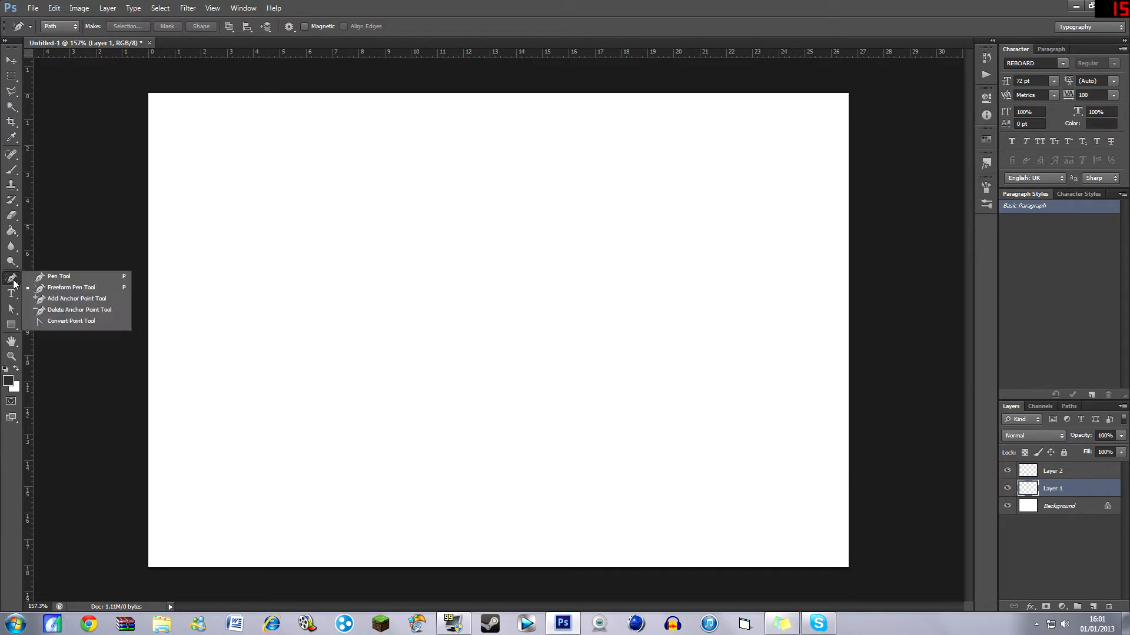
{"action": "left_click", "coordinate": [58, 277]}
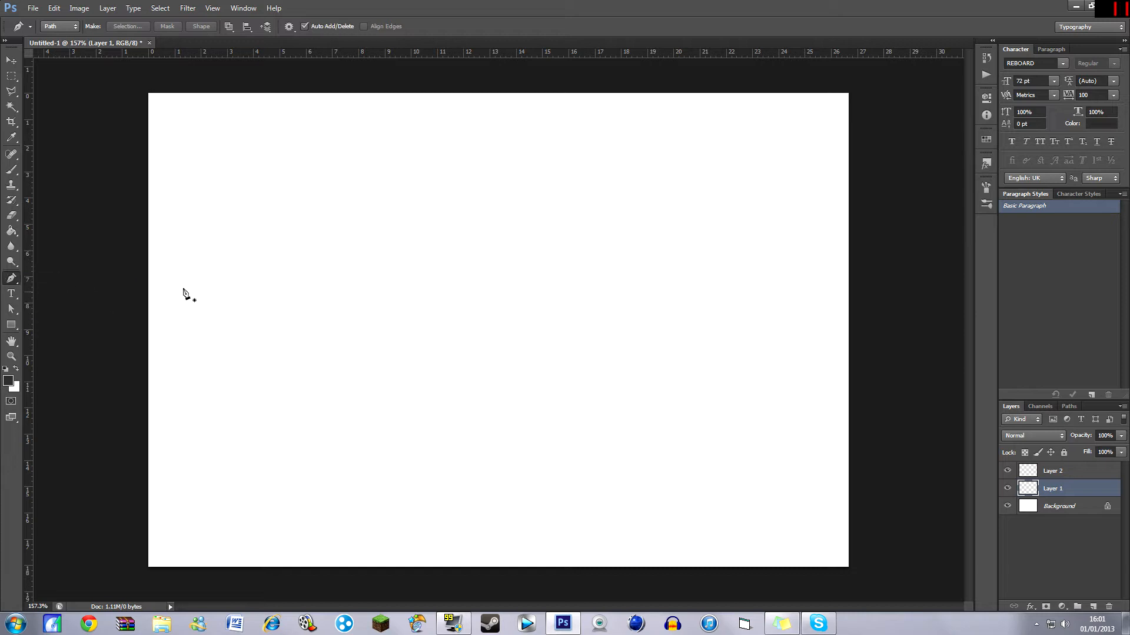
{"action": "left_click", "coordinate": [334, 190]}
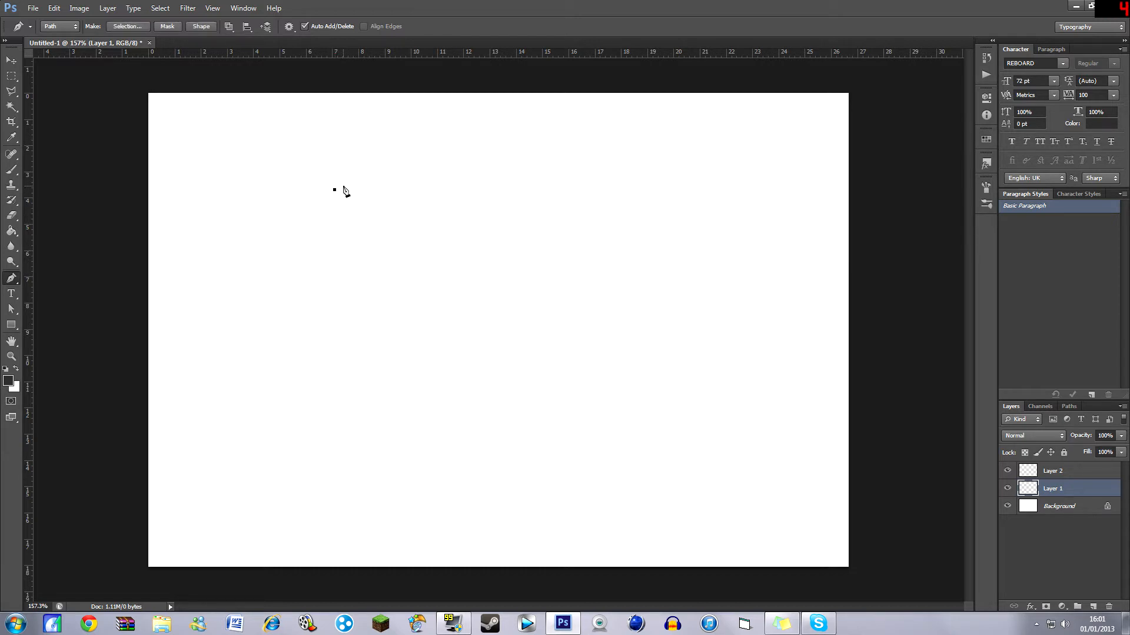
{"action": "left_click", "coordinate": [467, 192]}
{"action": "left_click", "coordinate": [506, 246]}
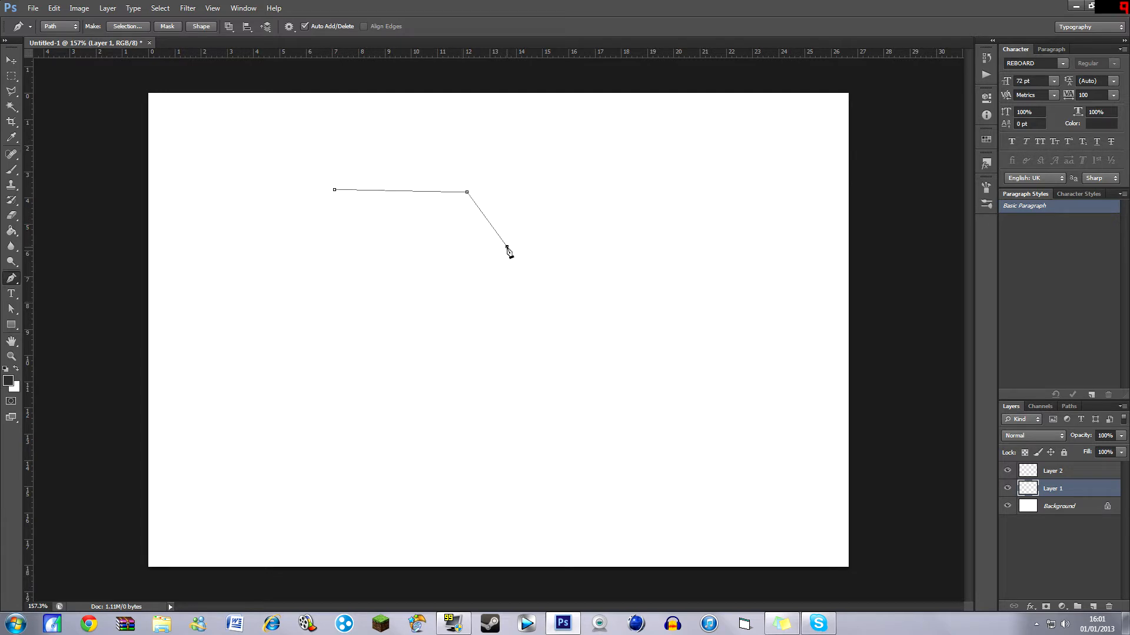
{"action": "left_click", "coordinate": [479, 352]}
{"action": "left_click", "coordinate": [377, 277]}
{"action": "key", "text": "ctrl+alt+z"}
{"action": "key", "text": "ctrl+alt+z"}
{"action": "key", "text": "ctrl+alt+z"}
{"action": "key", "text": "ctrl+alt+z"}
{"action": "key", "text": "ctrl+alt+z"}
{"action": "key", "text": "ctrl+alt+z"}
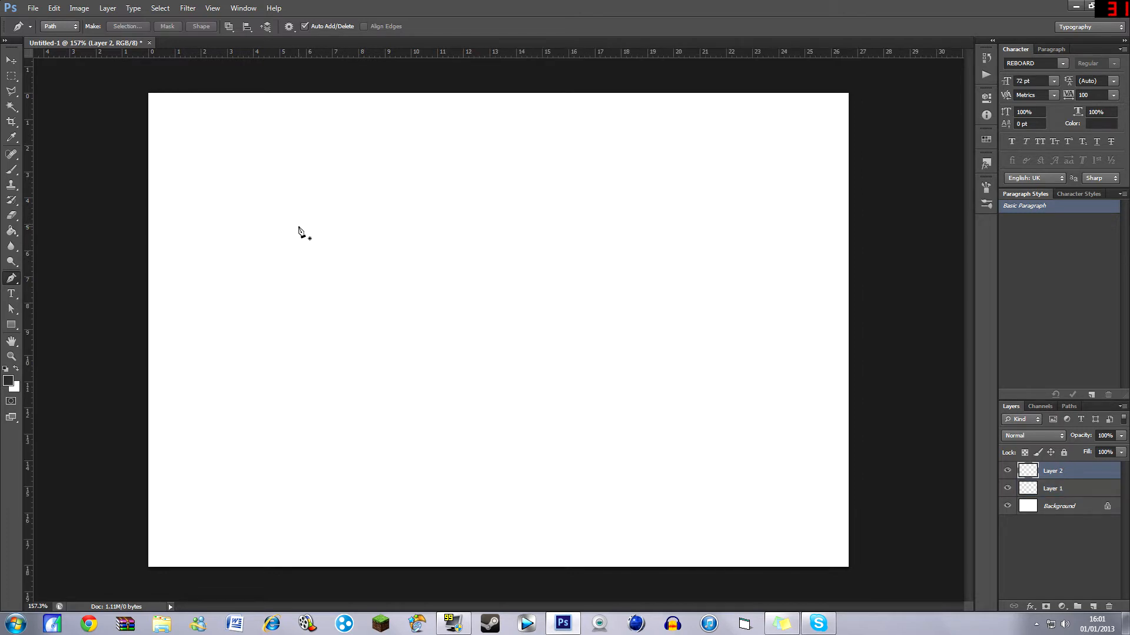
Step: Draw a closed, jagged wing-like path of 13 straight-edged anchor points across the canvas with the Pen Tool
{"action": "left_click", "coordinate": [313, 209]}
{"action": "left_click", "coordinate": [263, 322]}
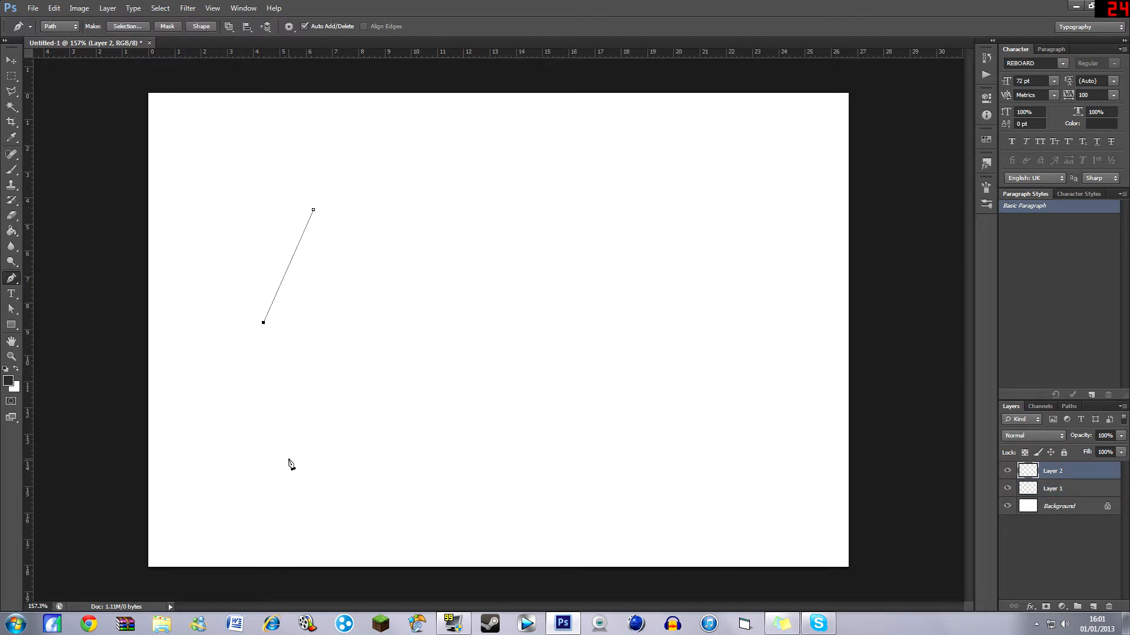
{"action": "left_click", "coordinate": [288, 459]}
{"action": "left_click", "coordinate": [406, 365]}
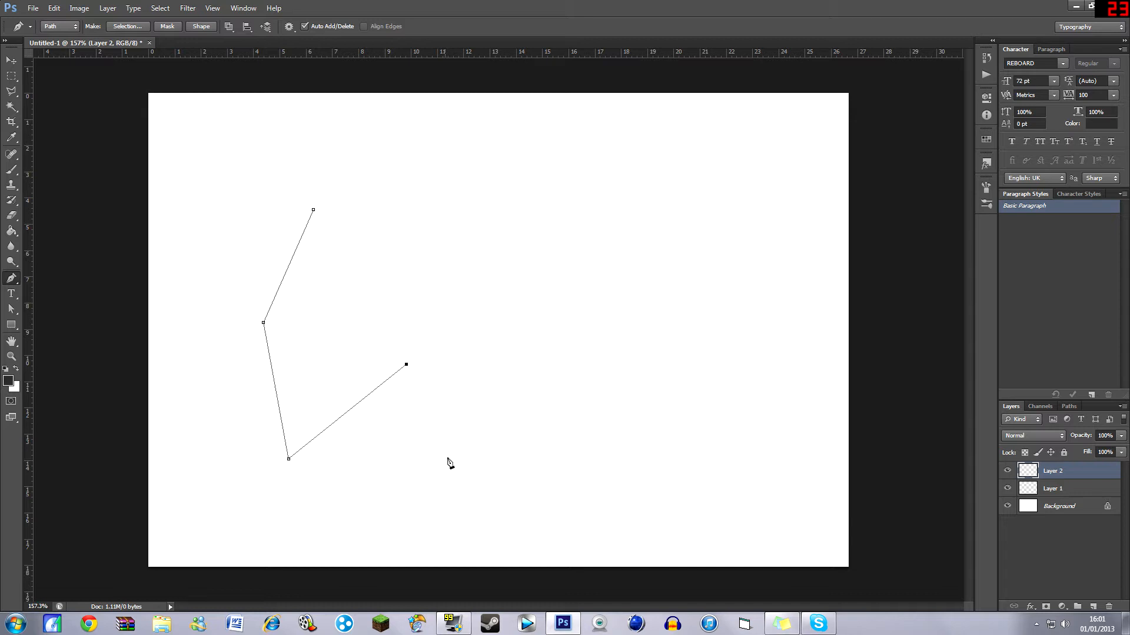
{"action": "left_click", "coordinate": [456, 510]}
{"action": "left_click", "coordinate": [556, 278]}
{"action": "left_click", "coordinate": [719, 320]}
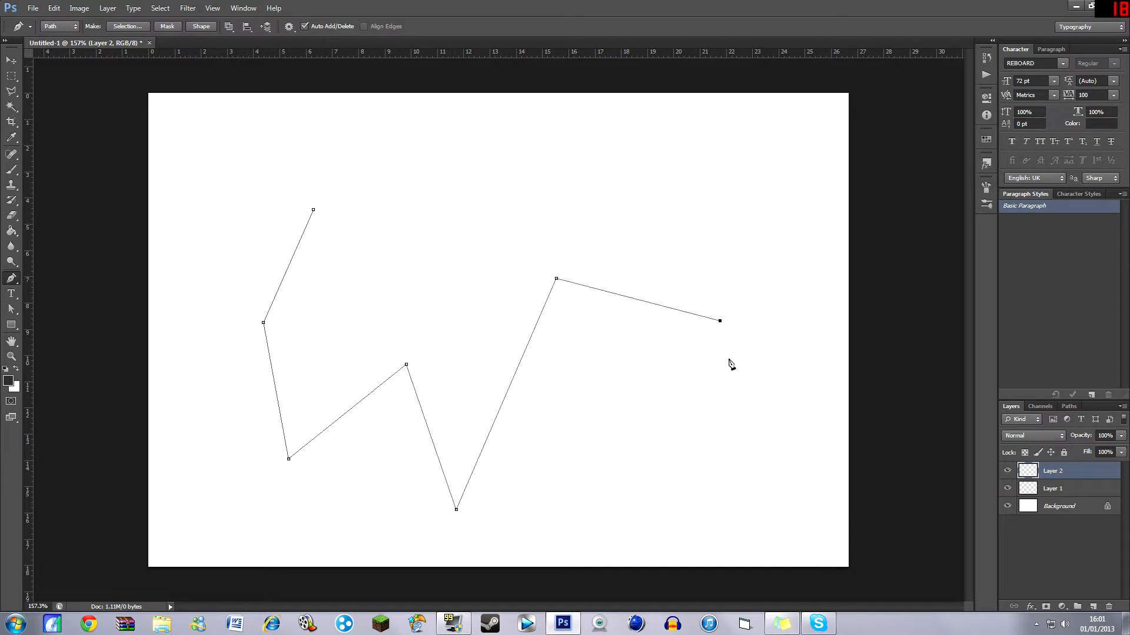
{"action": "left_click", "coordinate": [728, 371]}
{"action": "left_click", "coordinate": [765, 290]}
{"action": "left_click", "coordinate": [712, 207]}
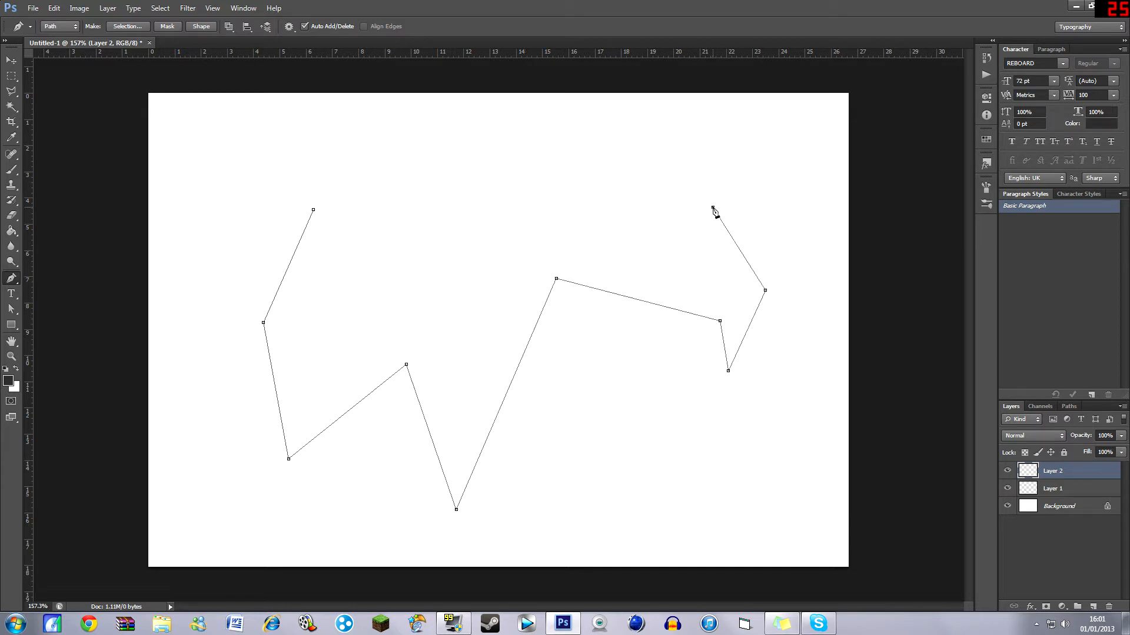
{"action": "left_click", "coordinate": [582, 167]}
{"action": "left_click", "coordinate": [458, 284]}
{"action": "left_click", "coordinate": [398, 162]}
{"action": "left_click", "coordinate": [313, 210]}
{"action": "left_click", "coordinate": [363, 302], "text": "ctrl"}
Step: Fill the jagged path with black in Normal mode at 100% opacity and delete the path
{"action": "right_click", "coordinate": [356, 273]}
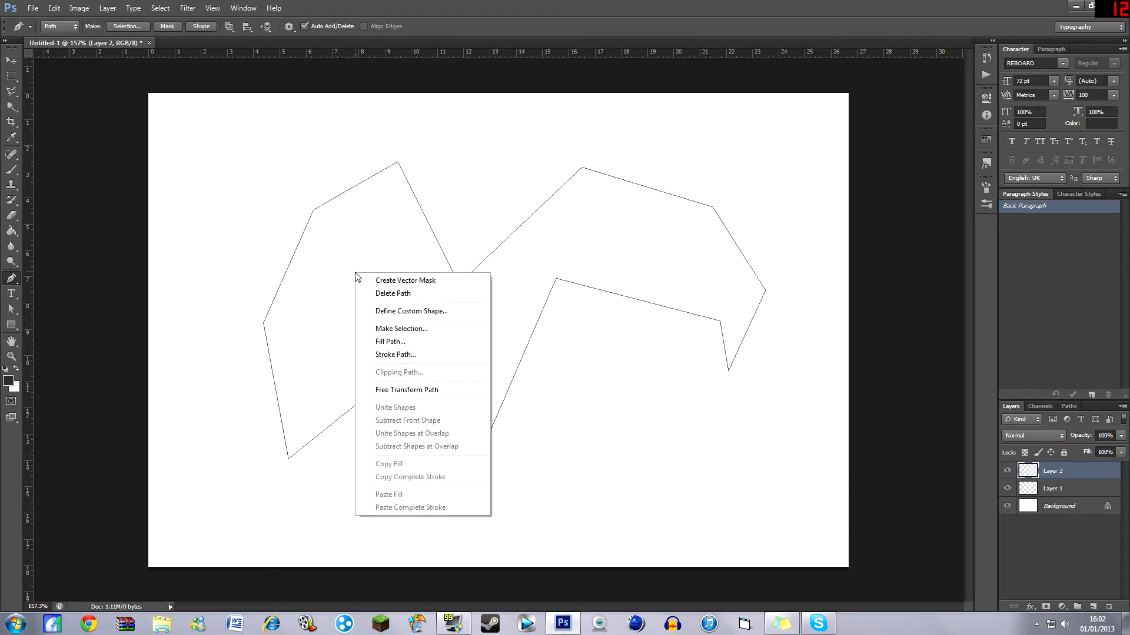
{"action": "left_click", "coordinate": [388, 341]}
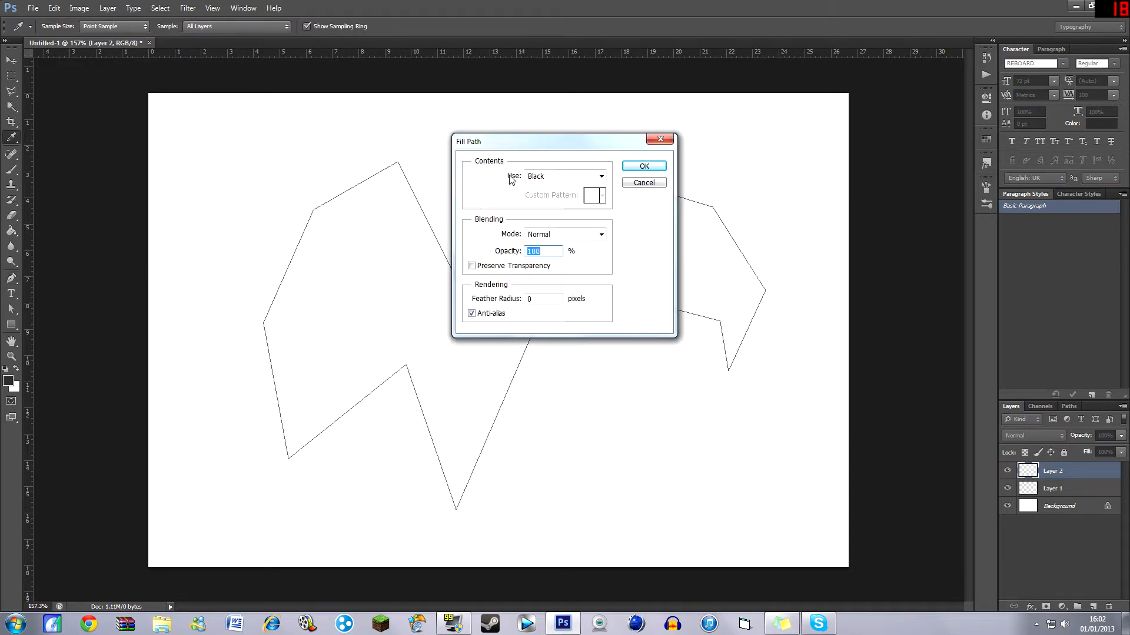
{"action": "left_click_drag", "start_coordinate": [552, 139], "coordinate": [502, 221]}
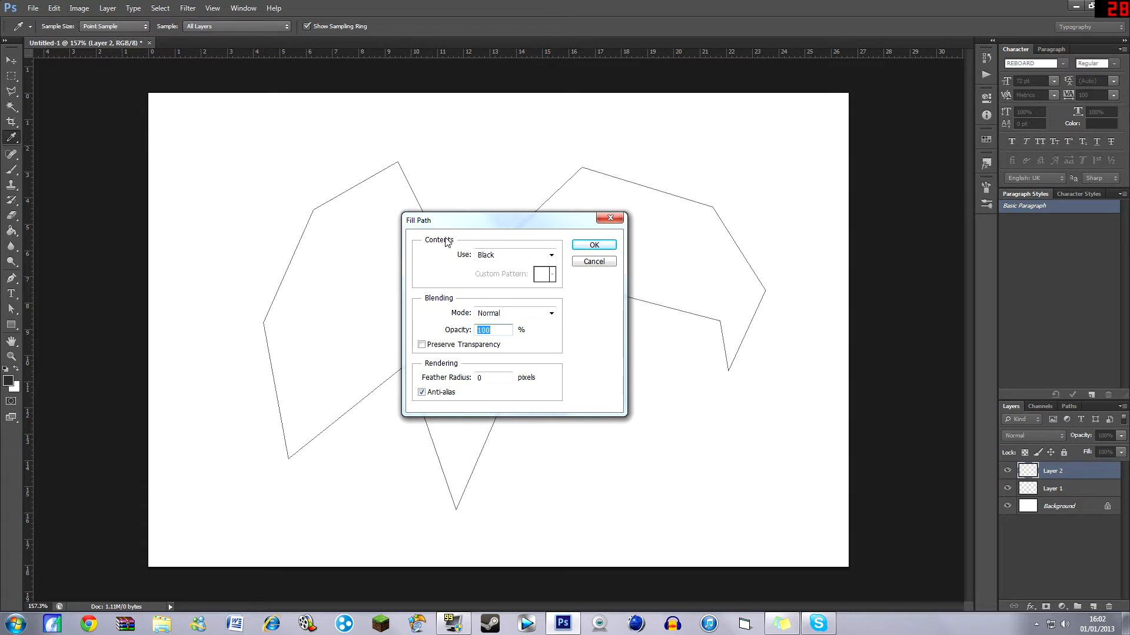
{"action": "left_click", "coordinate": [486, 257]}
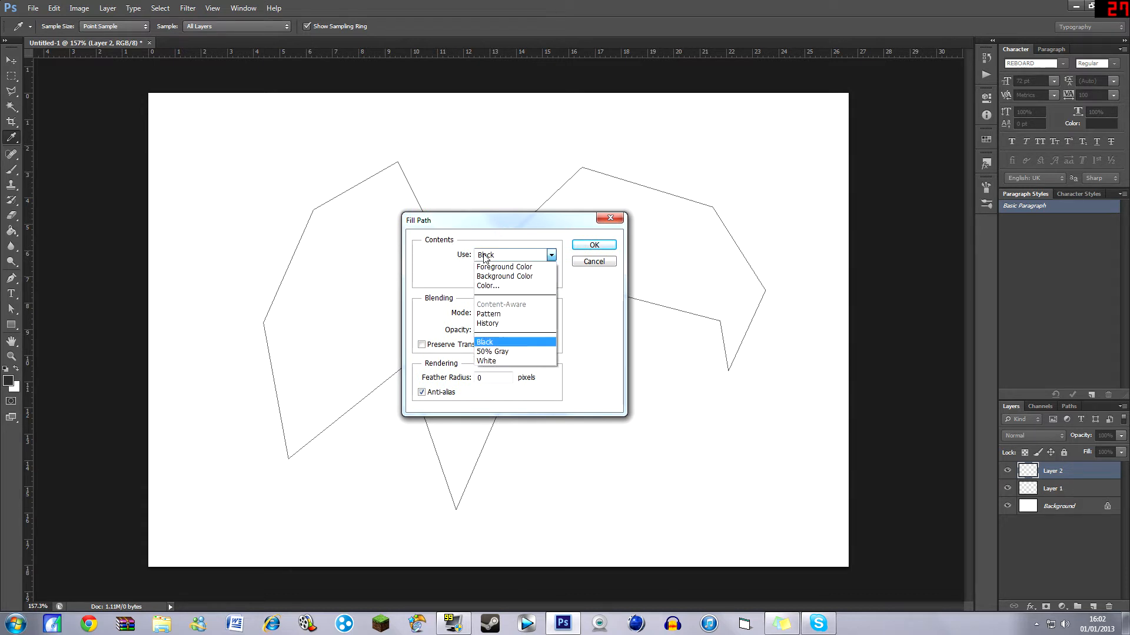
{"action": "left_click", "coordinate": [489, 347]}
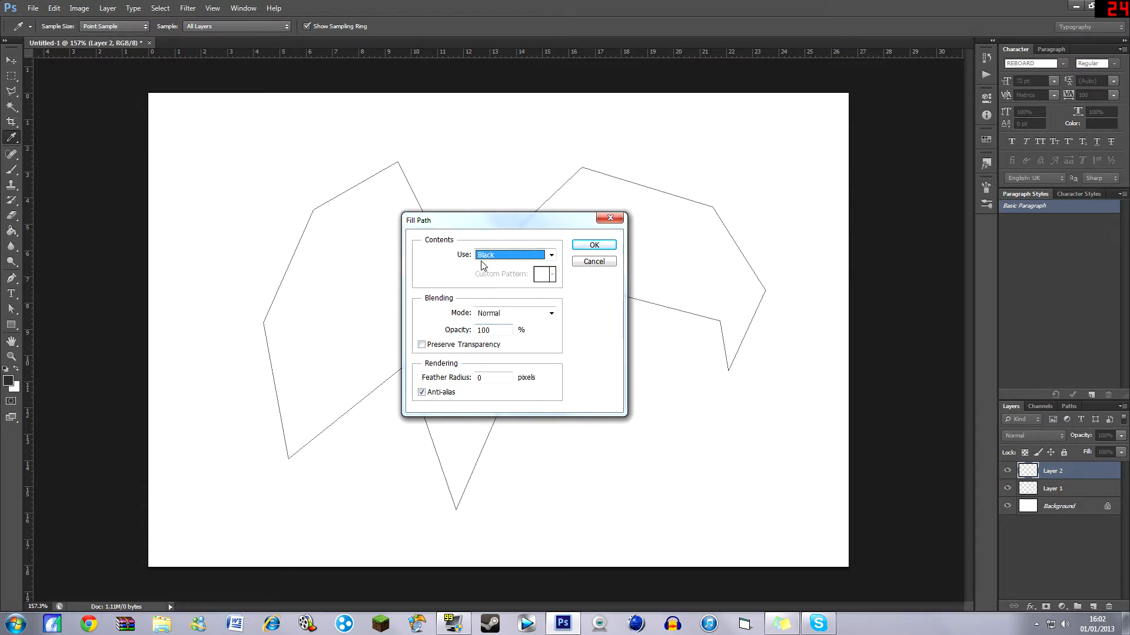
{"action": "left_click", "coordinate": [510, 258]}
{"action": "left_click", "coordinate": [497, 263]}
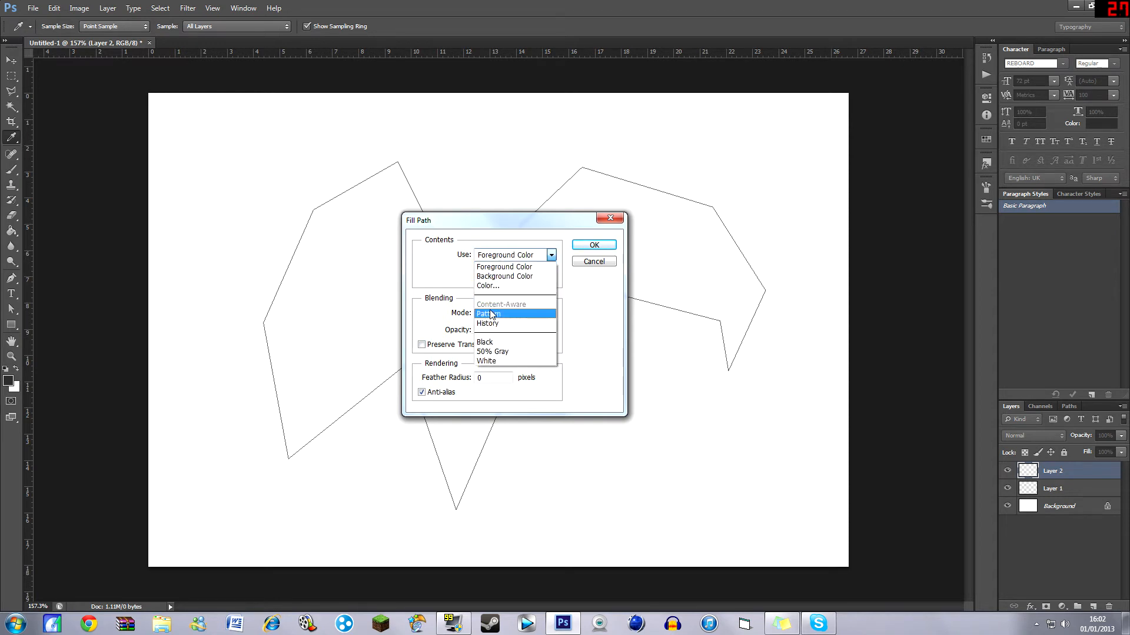
{"action": "left_click", "coordinate": [500, 345]}
{"action": "left_click", "coordinate": [590, 246]}
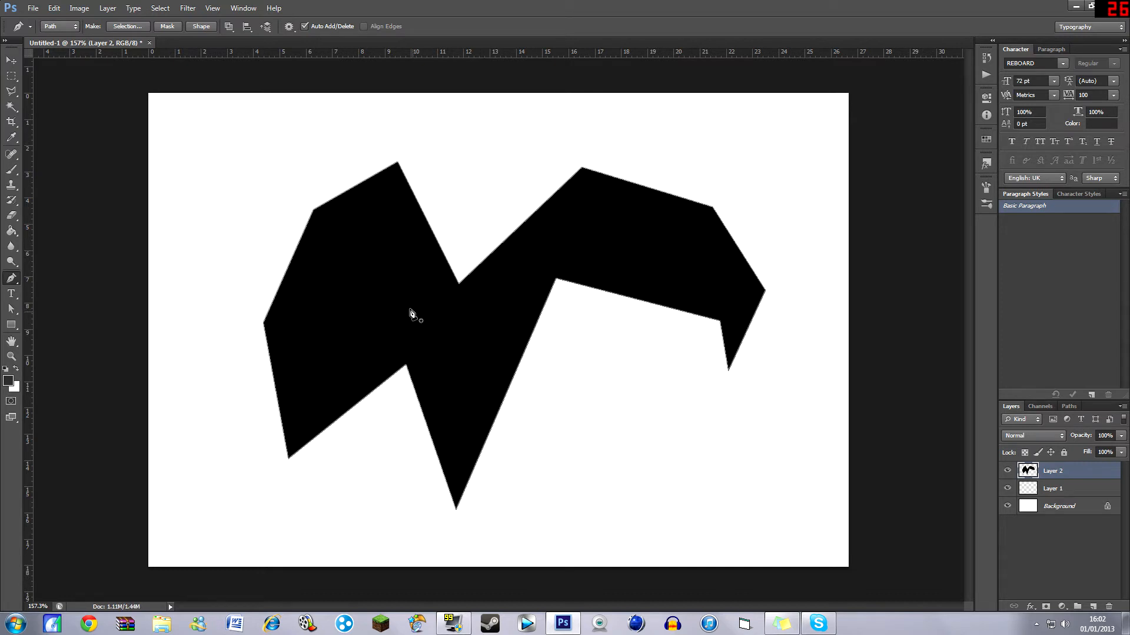
{"action": "right_click", "coordinate": [383, 274]}
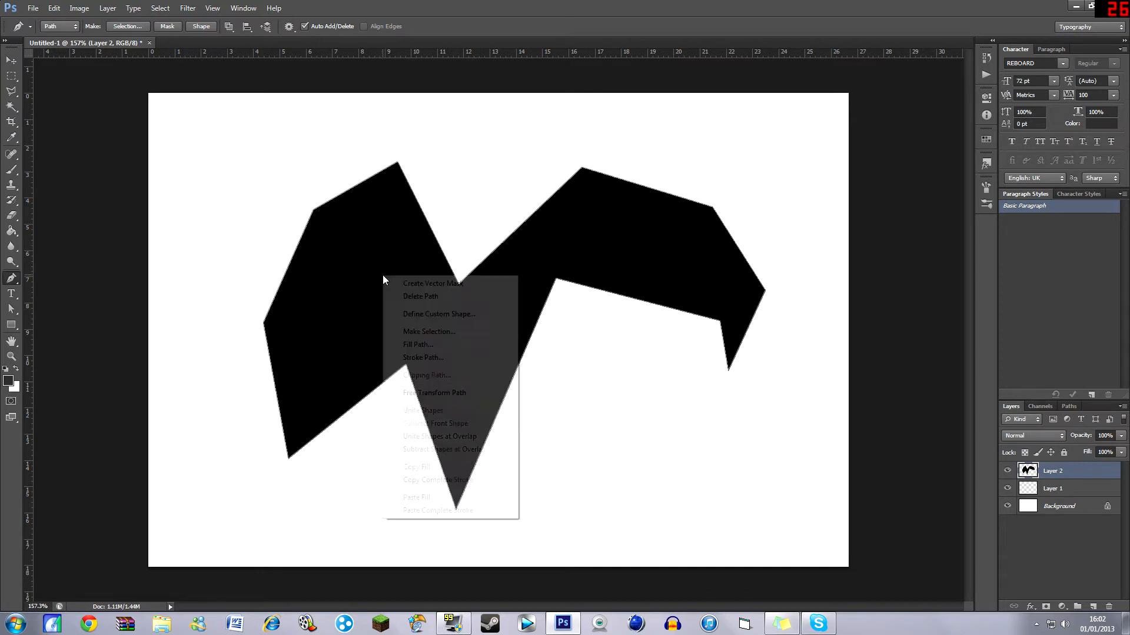
{"action": "left_click", "coordinate": [412, 296]}
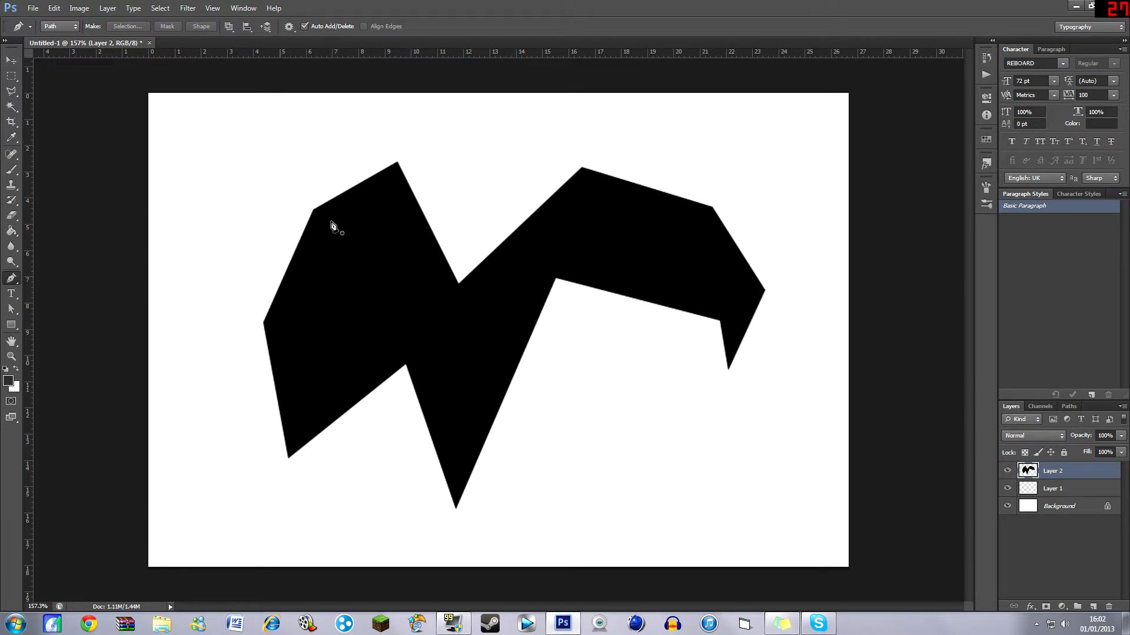
Step: Shift the black shape slightly to the left with the Move Tool and place its layer beneath Layer 1
{"action": "key", "text": "v"}
{"action": "mouse_move", "coordinate": [390, 300]}
{"action": "left_mouse_down"}
{"action": "mouse_move", "coordinate": [378, 321]}
{"action": "mouse_move", "coordinate": [366, 279]}
{"action": "mouse_move", "coordinate": [396, 305]}
{"action": "left_mouse_up"}
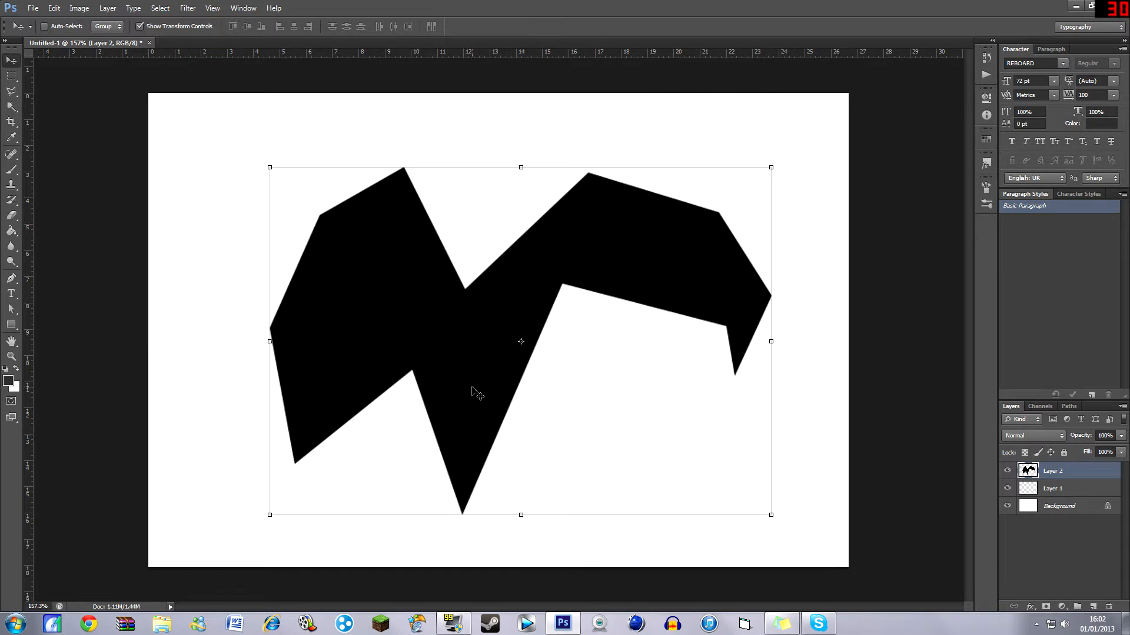
{"action": "left_click_drag", "start_coordinate": [341, 262], "coordinate": [319, 258]}
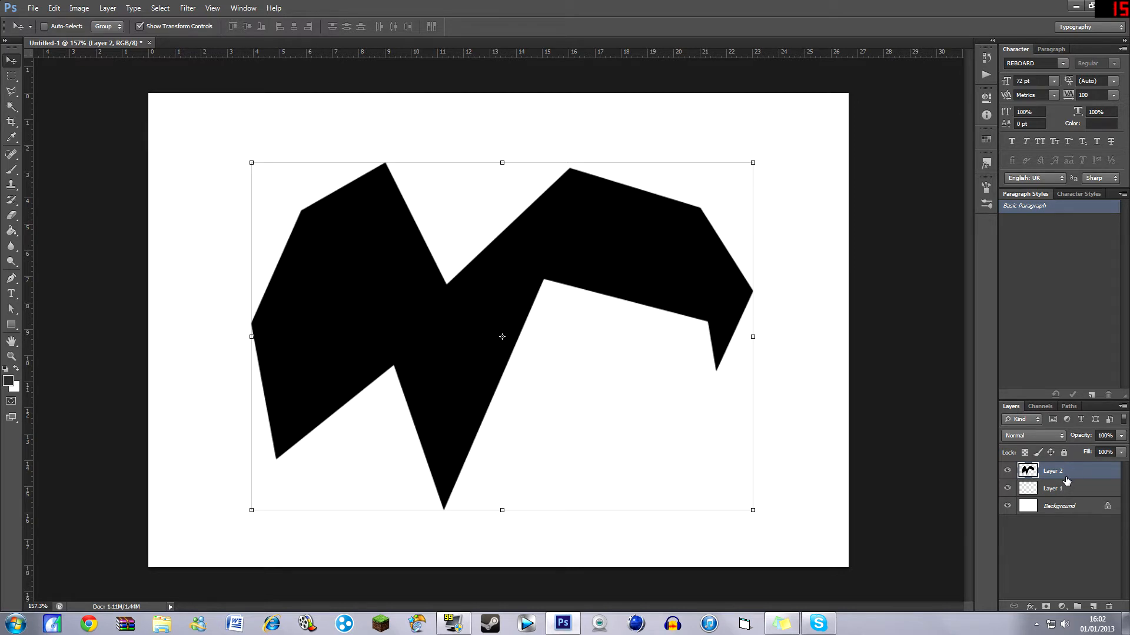
{"action": "left_click_drag", "start_coordinate": [1074, 476], "coordinate": [1075, 482]}
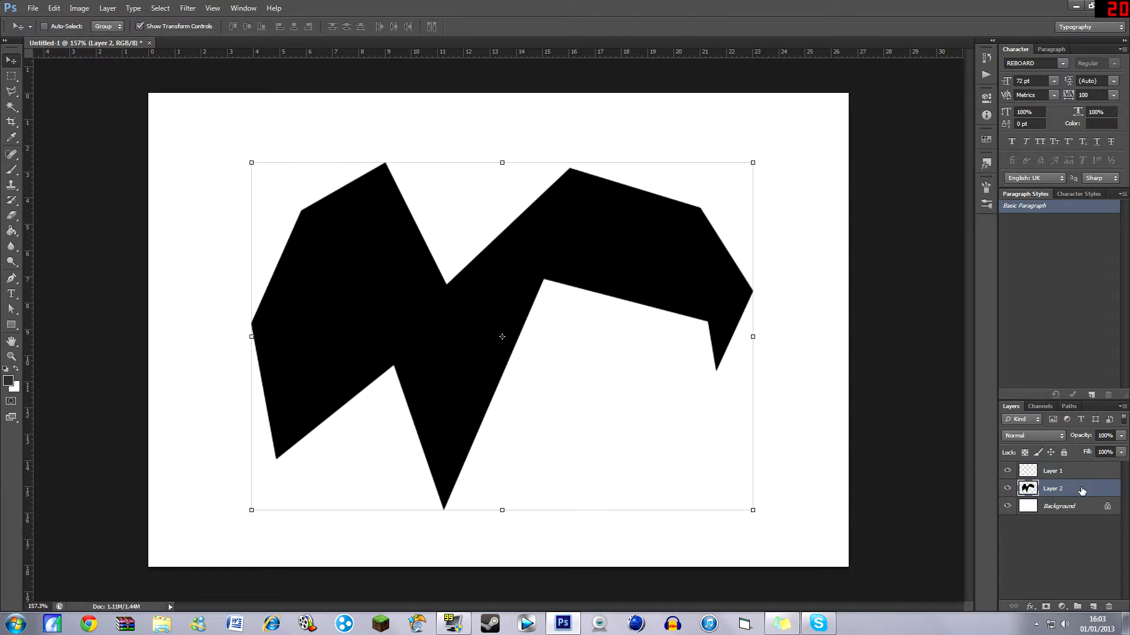
Step: Open the blending options for the black shape's layer and move the dialog down to uncover the shape
{"action": "right_click", "coordinate": [1082, 490]}
{"action": "left_click", "coordinate": [1052, 87]}
{"action": "left_click_drag", "start_coordinate": [688, 65], "coordinate": [694, 314]}
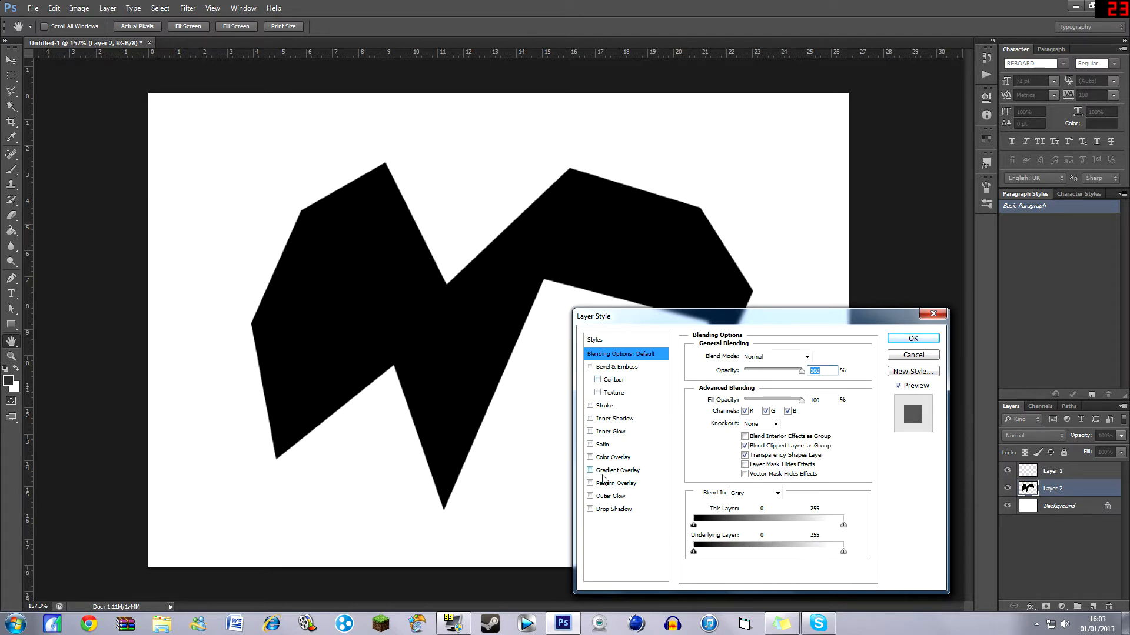
Step: Preview Color Overlay, Gradient Overlay and Pattern Overlay on the shape one at a time, switching each off again
{"action": "left_click", "coordinate": [589, 458]}
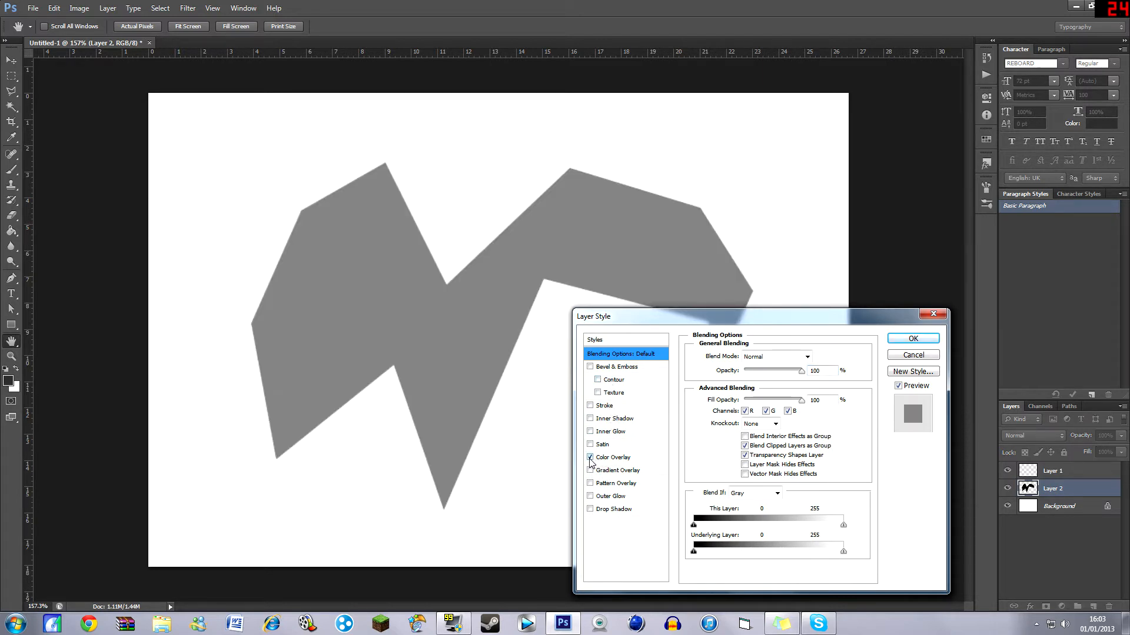
{"action": "left_click", "coordinate": [589, 457]}
{"action": "left_click", "coordinate": [590, 470]}
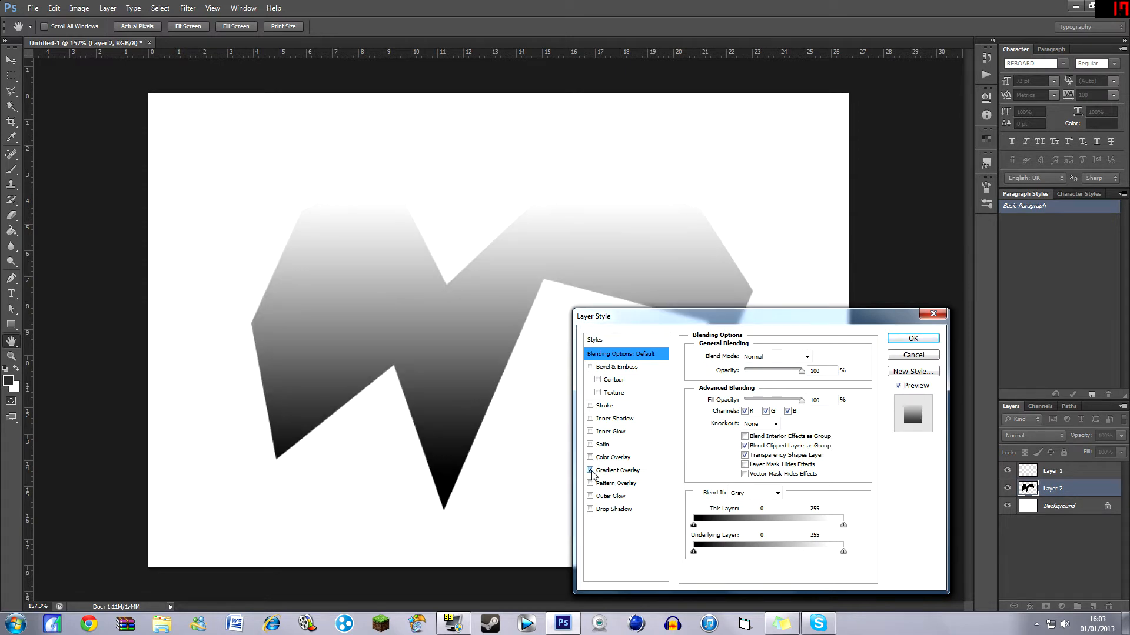
{"action": "left_click", "coordinate": [590, 471]}
{"action": "left_click", "coordinate": [590, 483]}
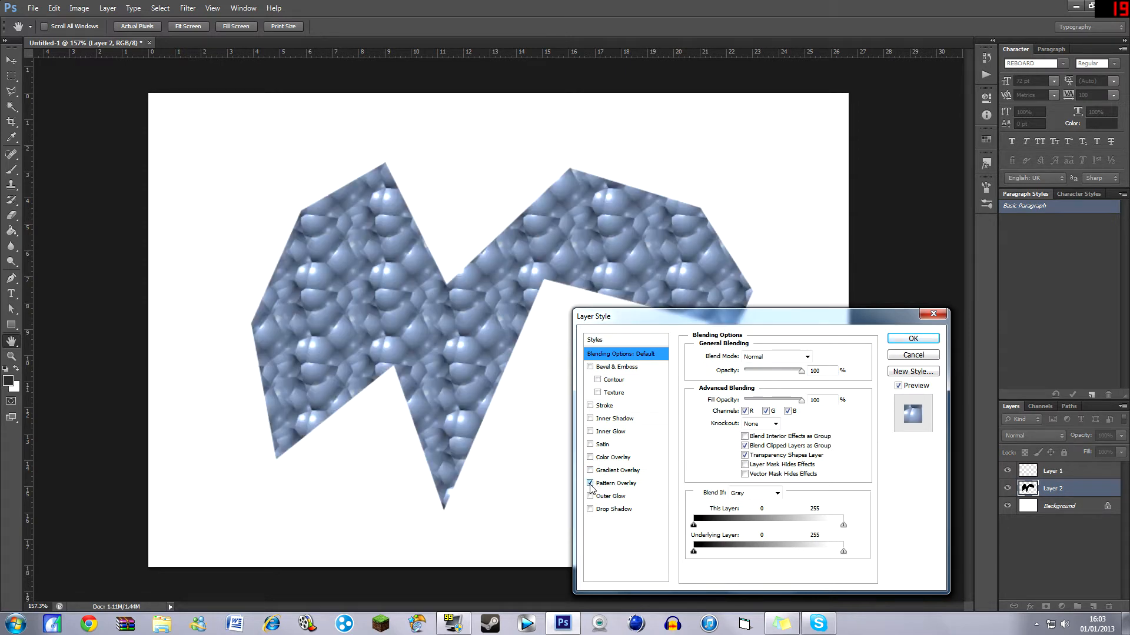
{"action": "left_click", "coordinate": [589, 483]}
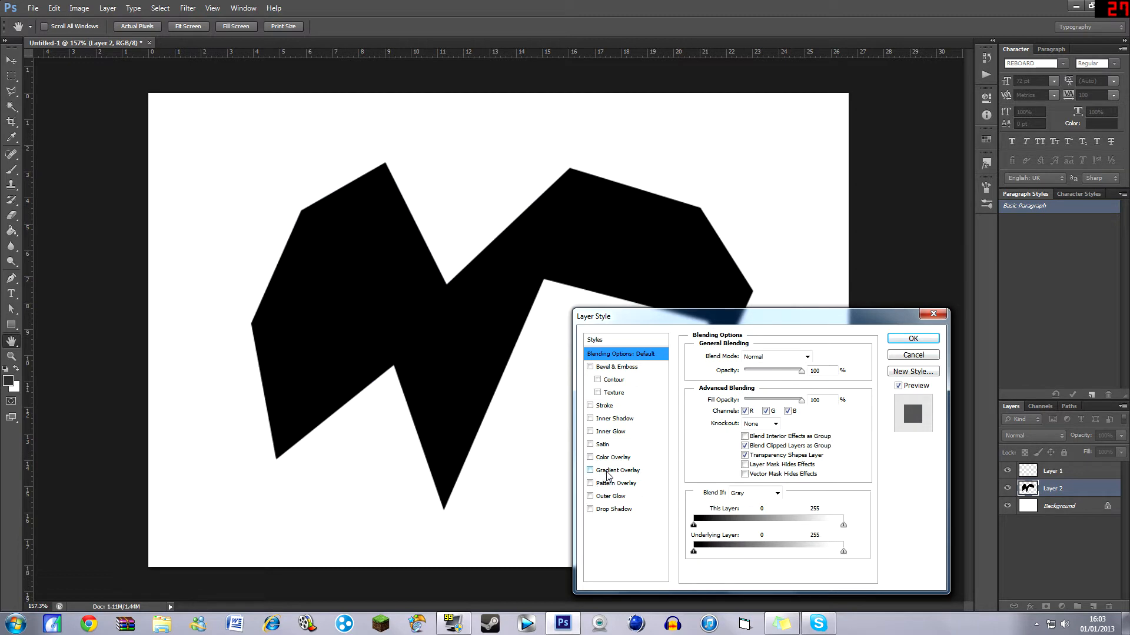
Step: Preview the Gradient Overlay effect on the black shape once more and switch it off again
{"action": "left_click", "coordinate": [590, 471]}
{"action": "left_click", "coordinate": [606, 476]}
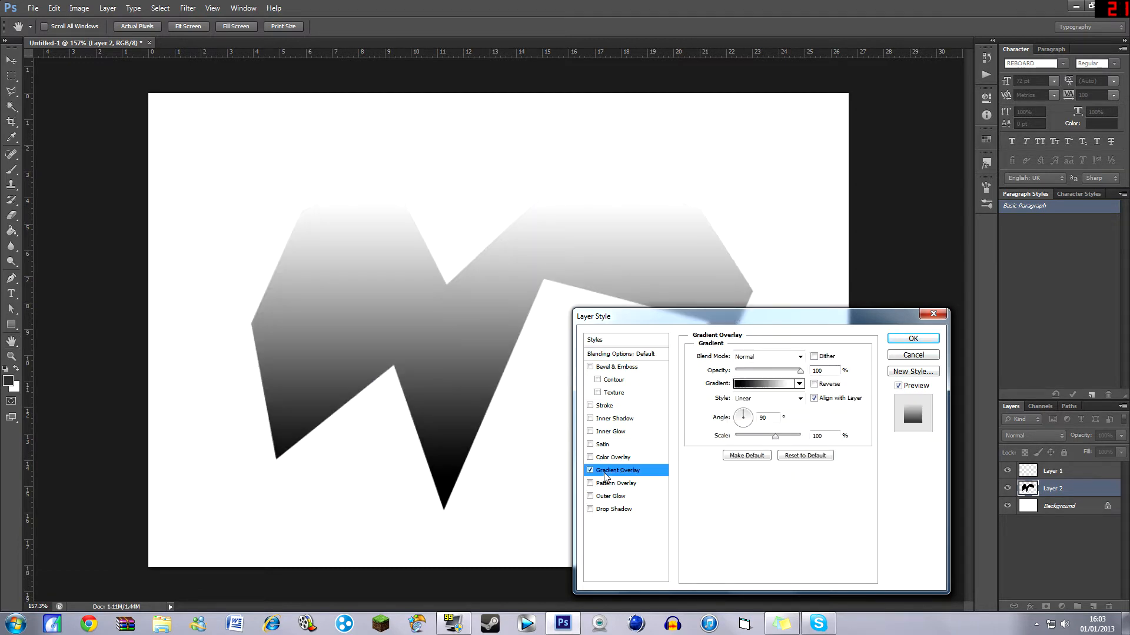
{"action": "left_click", "coordinate": [590, 471]}
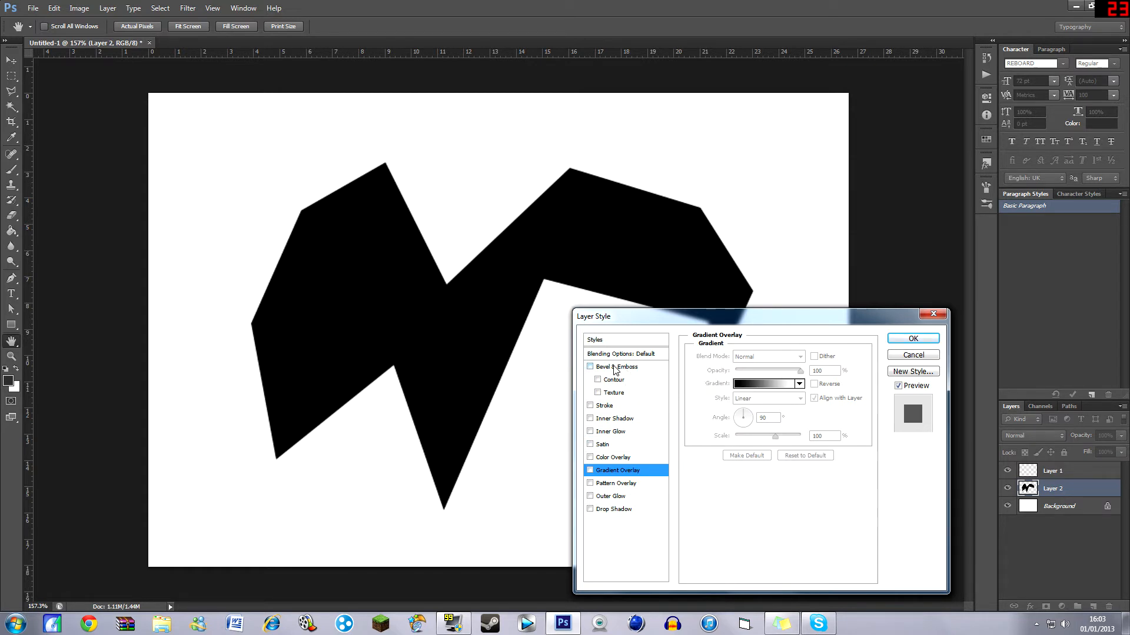
Step: Add an Inner Bevel to the shape with the Chisel Hard technique, 694% depth and a size of 10 px
{"action": "left_click", "coordinate": [589, 367]}
{"action": "left_click", "coordinate": [764, 372]}
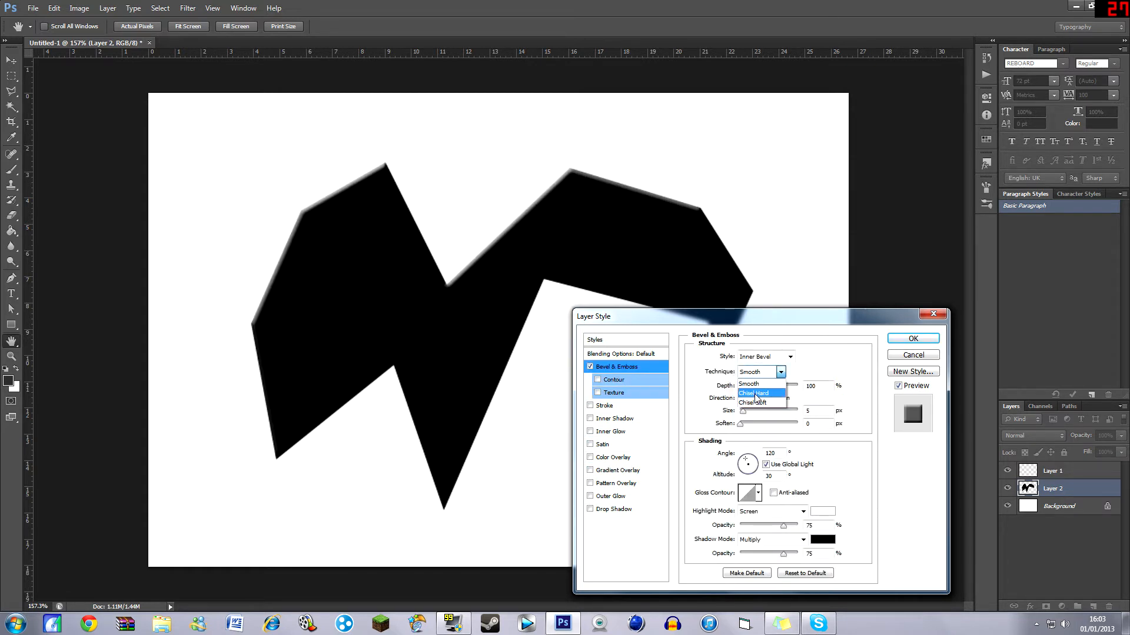
{"action": "left_click", "coordinate": [755, 393]}
{"action": "left_click_drag", "start_coordinate": [775, 386], "coordinate": [780, 388]}
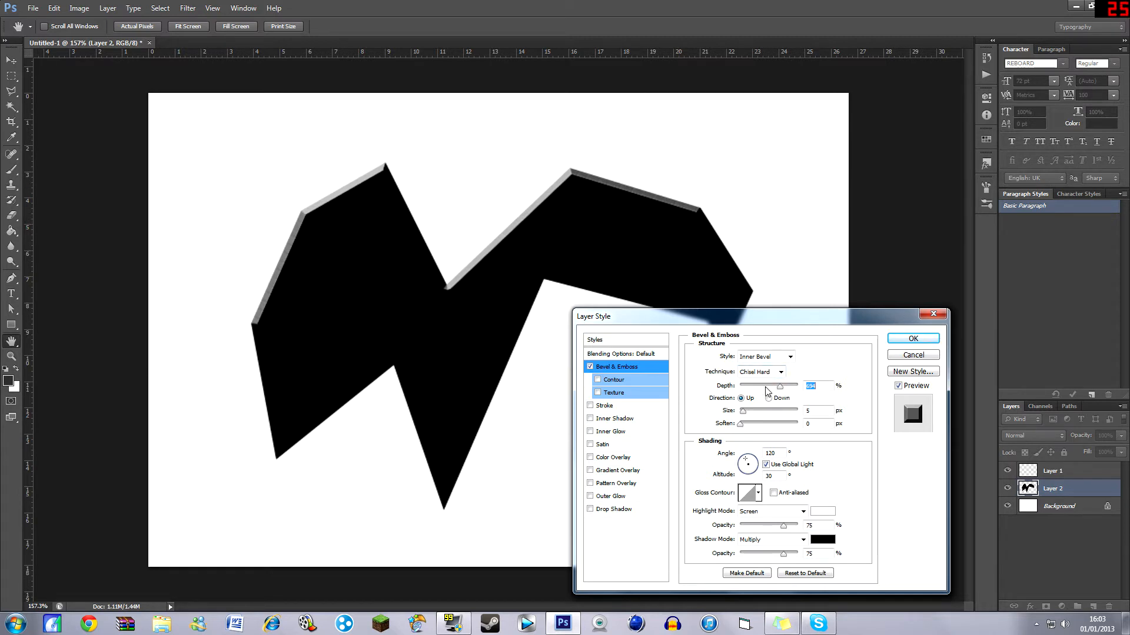
{"action": "left_click_drag", "start_coordinate": [743, 411], "coordinate": [748, 414]}
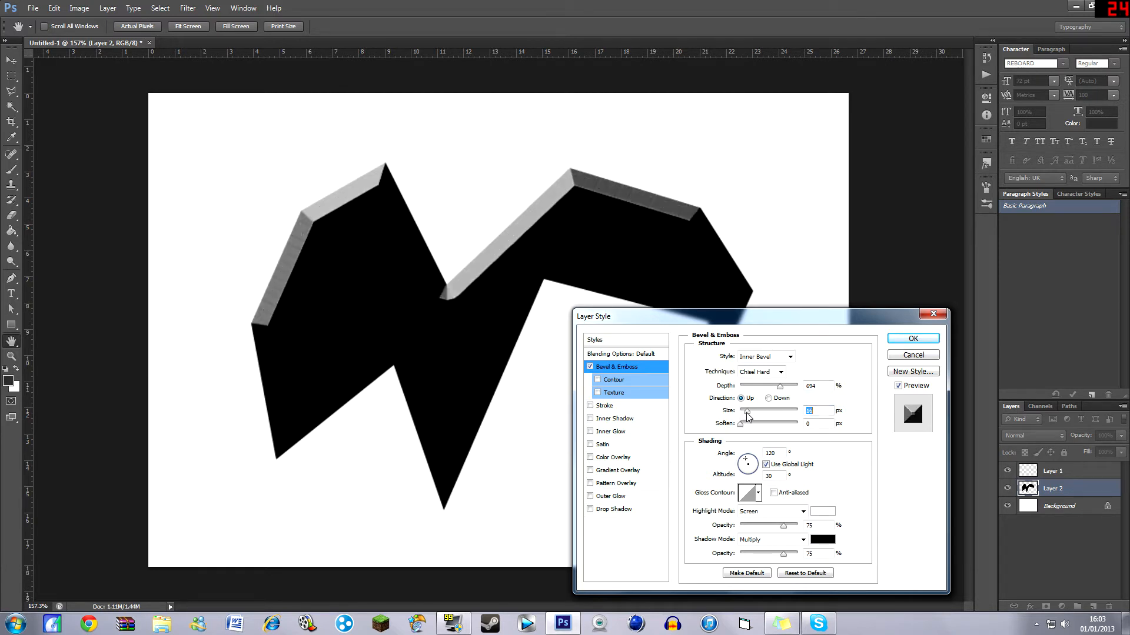
{"action": "type", "text": "13"}
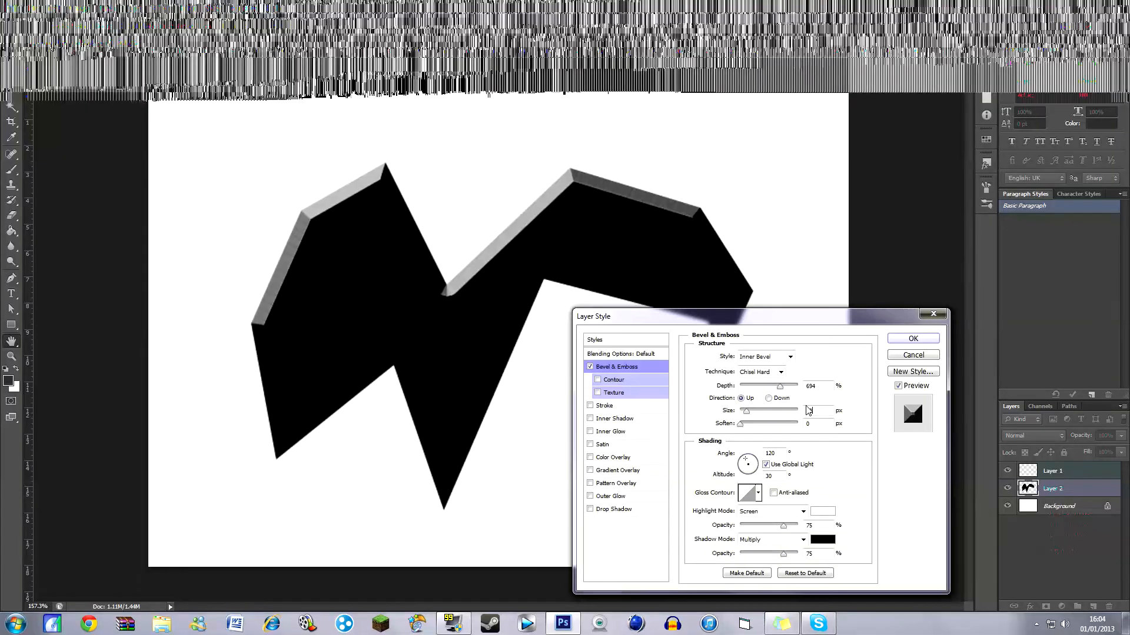
{"action": "left_click_drag", "start_coordinate": [815, 410], "coordinate": [784, 411]}
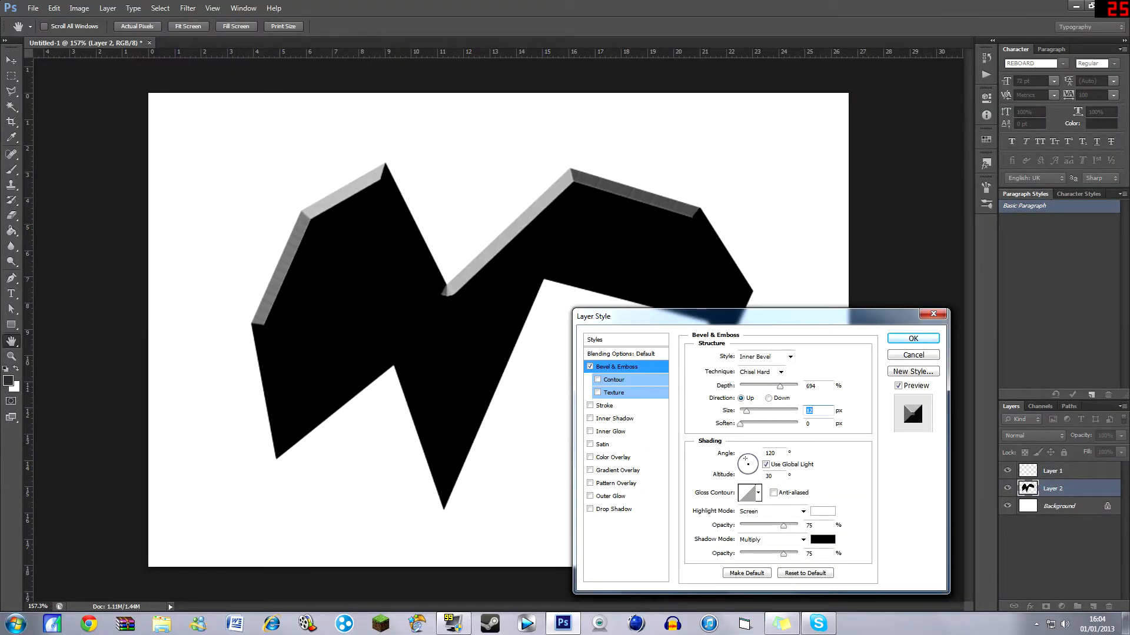
{"action": "type", "text": "10"}
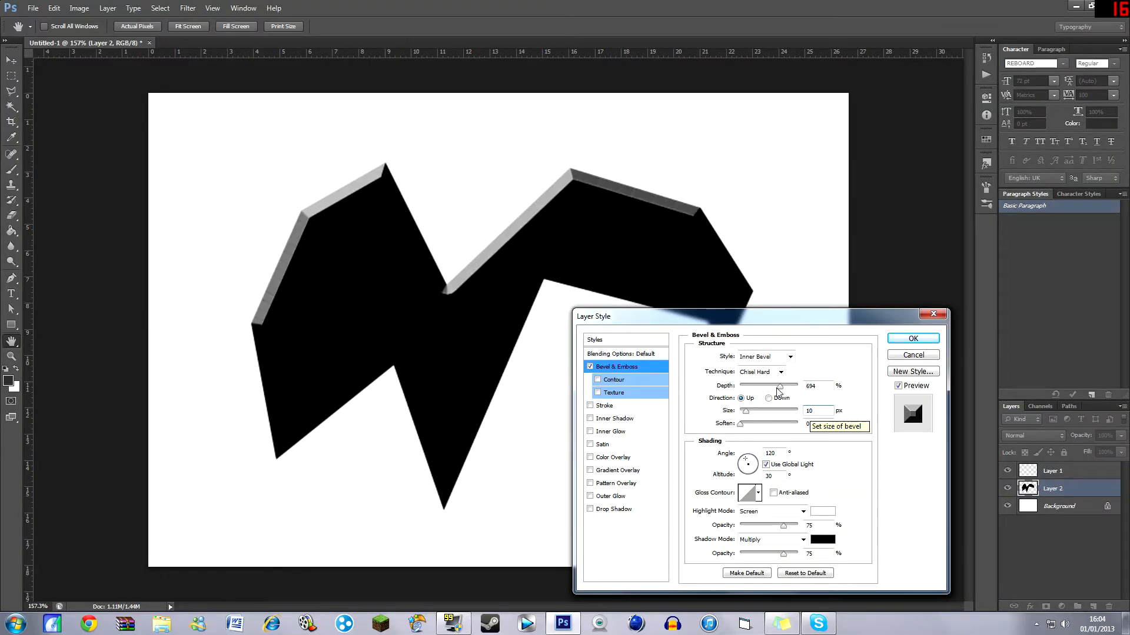
Step: Add an Inner Shadow to the shape, increasing its choke and setting its size to 54 px
{"action": "left_click", "coordinate": [623, 419]}
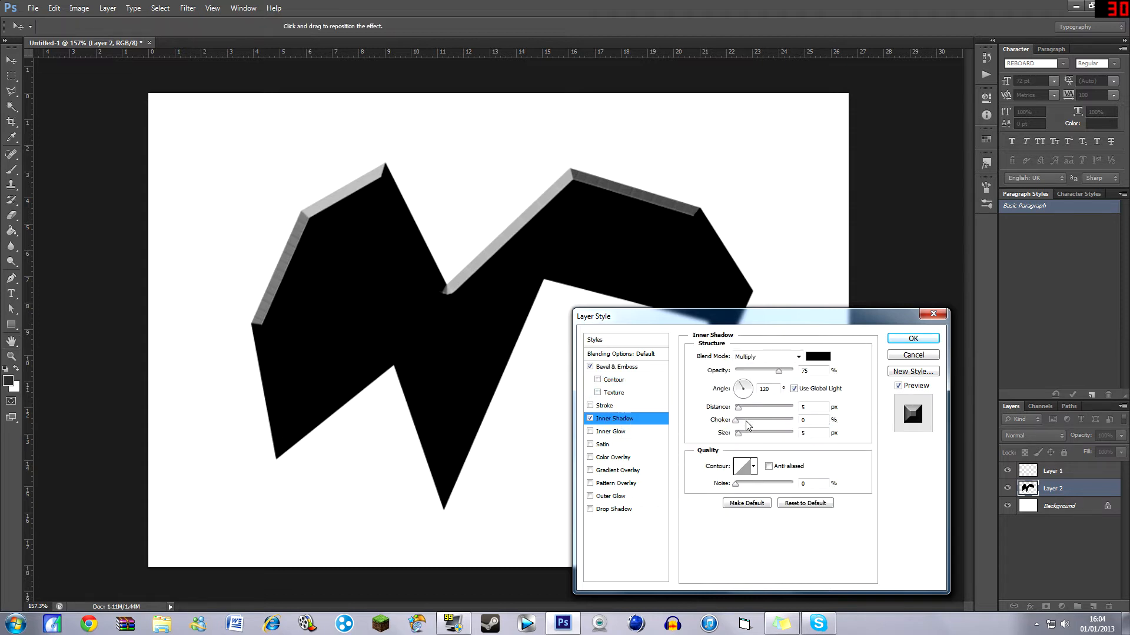
{"action": "left_click", "coordinate": [746, 420]}
{"action": "left_click_drag", "start_coordinate": [747, 433], "coordinate": [748, 420]}
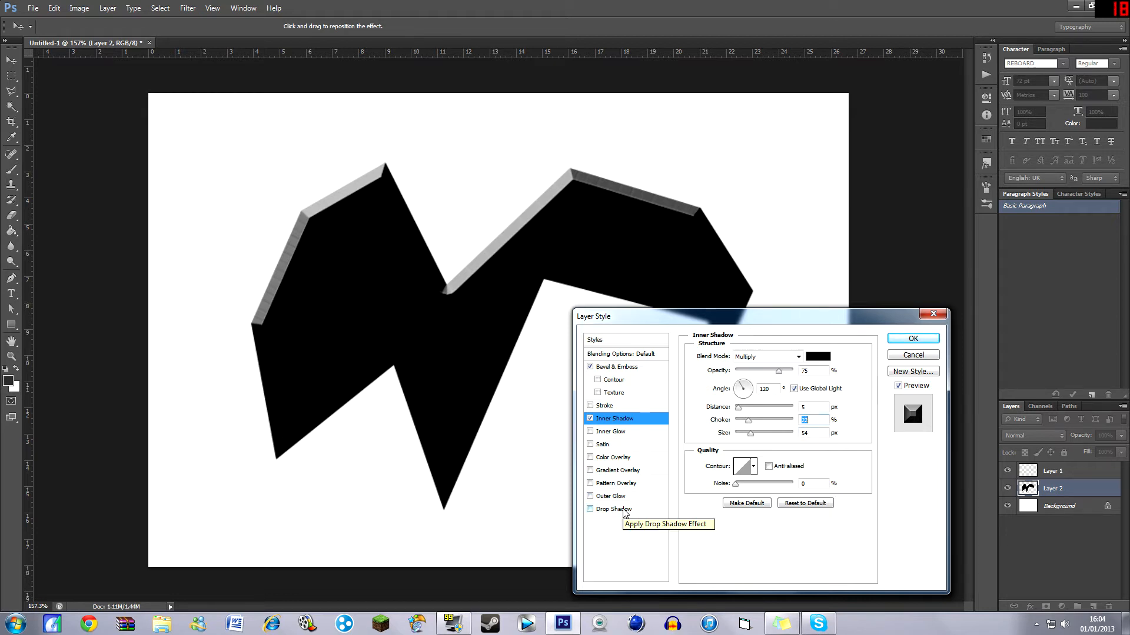
Step: Apply a Drop Shadow with 20% spread and an enlarged size to the shape, and nudge the shape slightly upward
{"action": "left_click", "coordinate": [624, 510]}
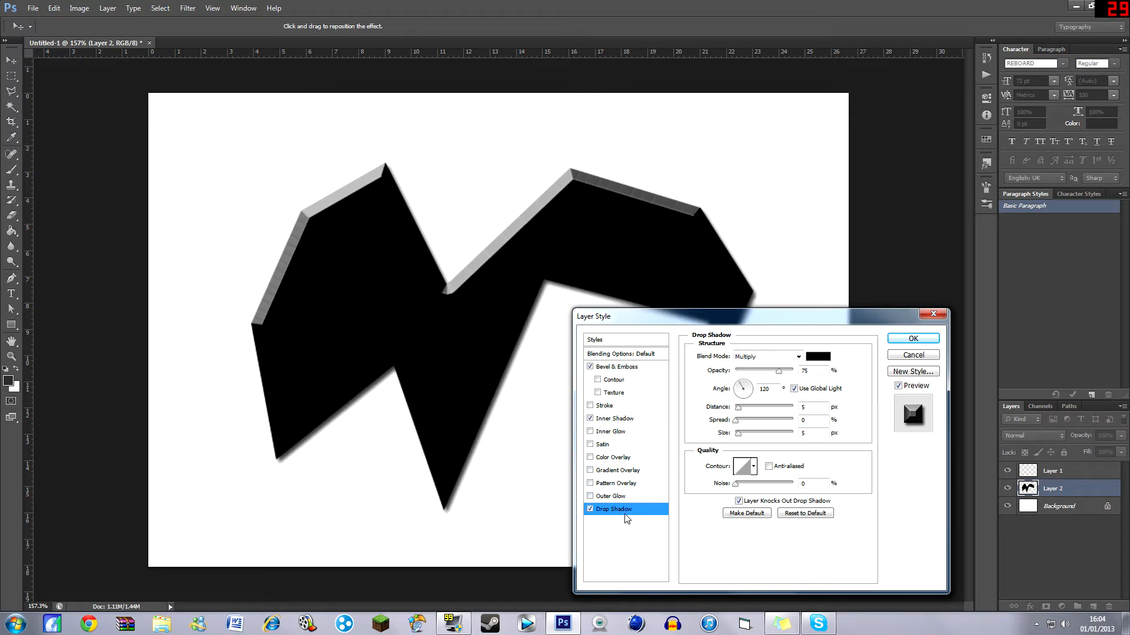
{"action": "left_click_drag", "start_coordinate": [736, 419], "coordinate": [752, 436]}
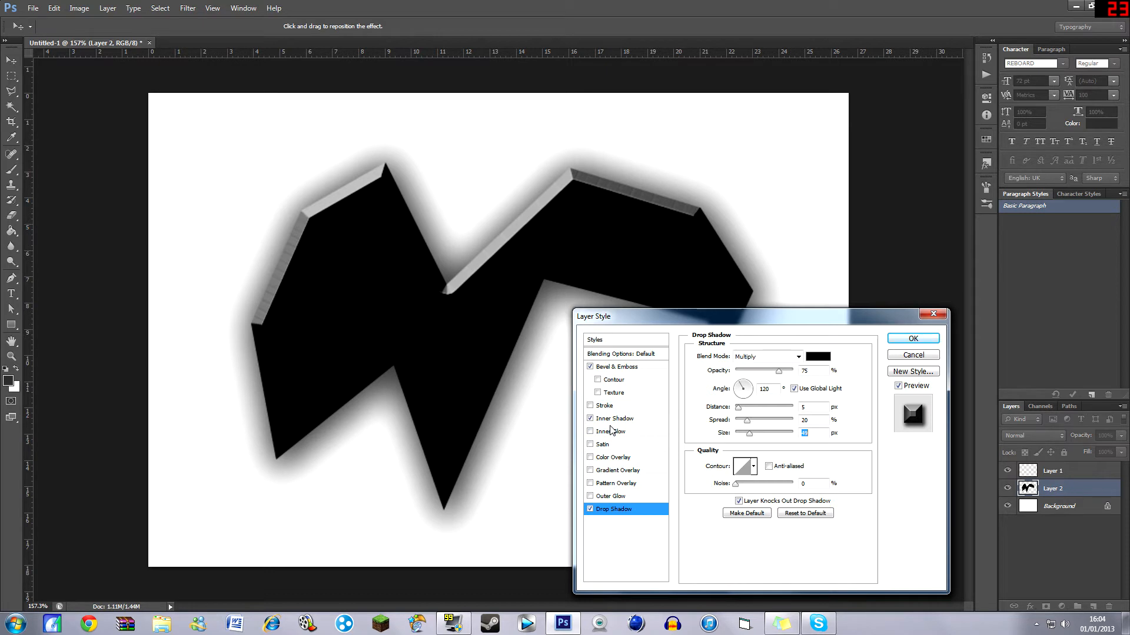
{"action": "left_click", "coordinate": [913, 338]}
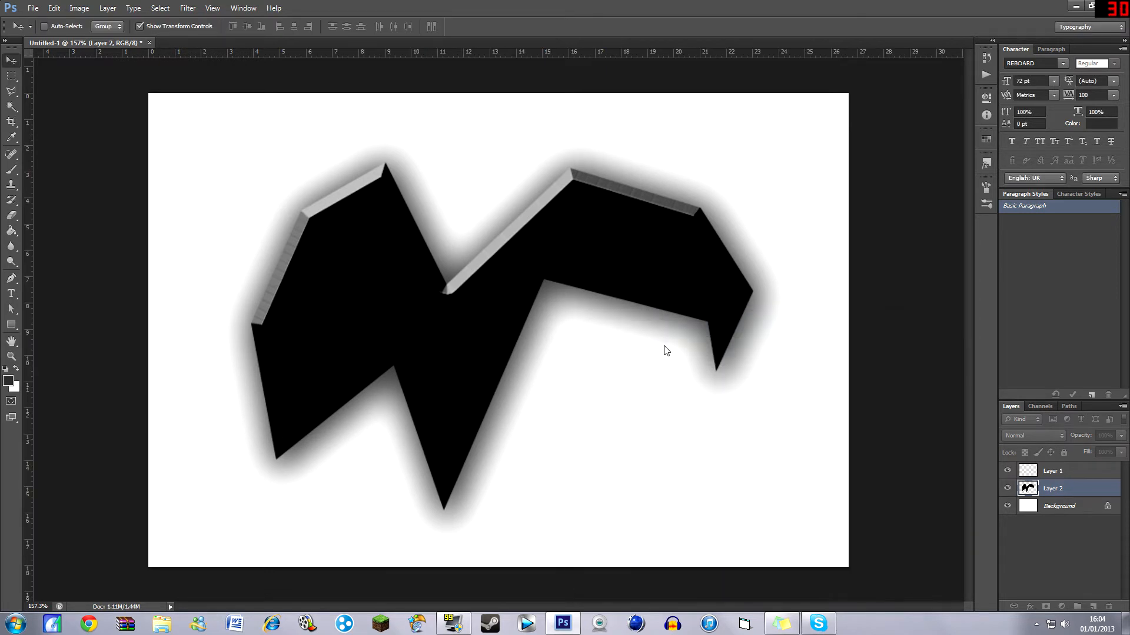
{"action": "left_click_drag", "start_coordinate": [532, 299], "coordinate": [530, 291]}
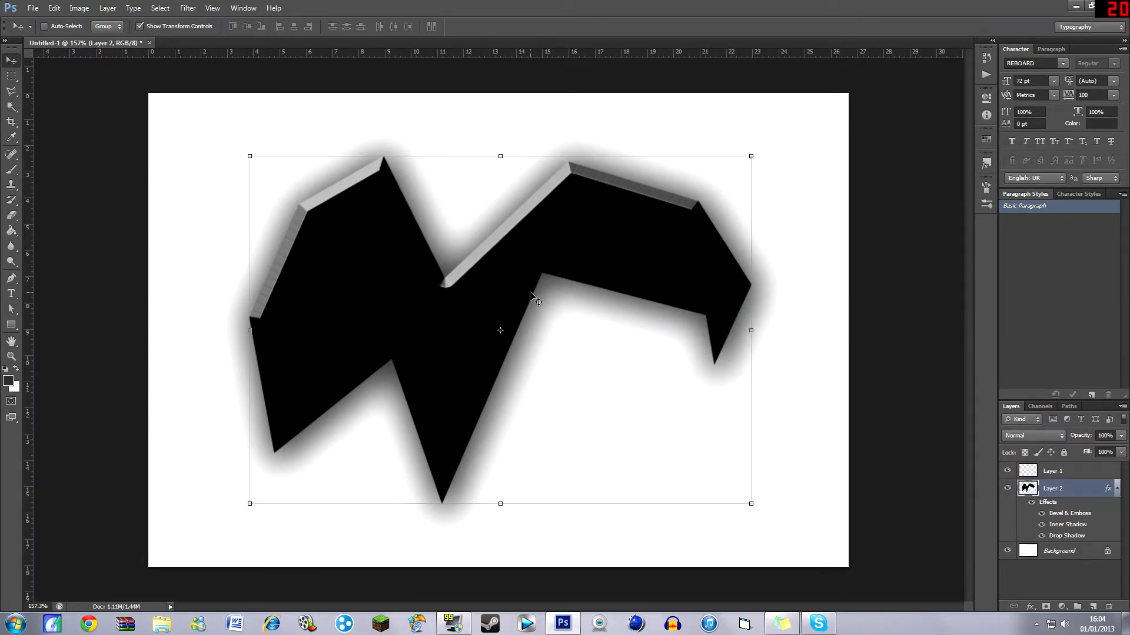
Step: Rename Layer 1 as gfgfnfgyn
{"action": "left_click", "coordinate": [1077, 473]}
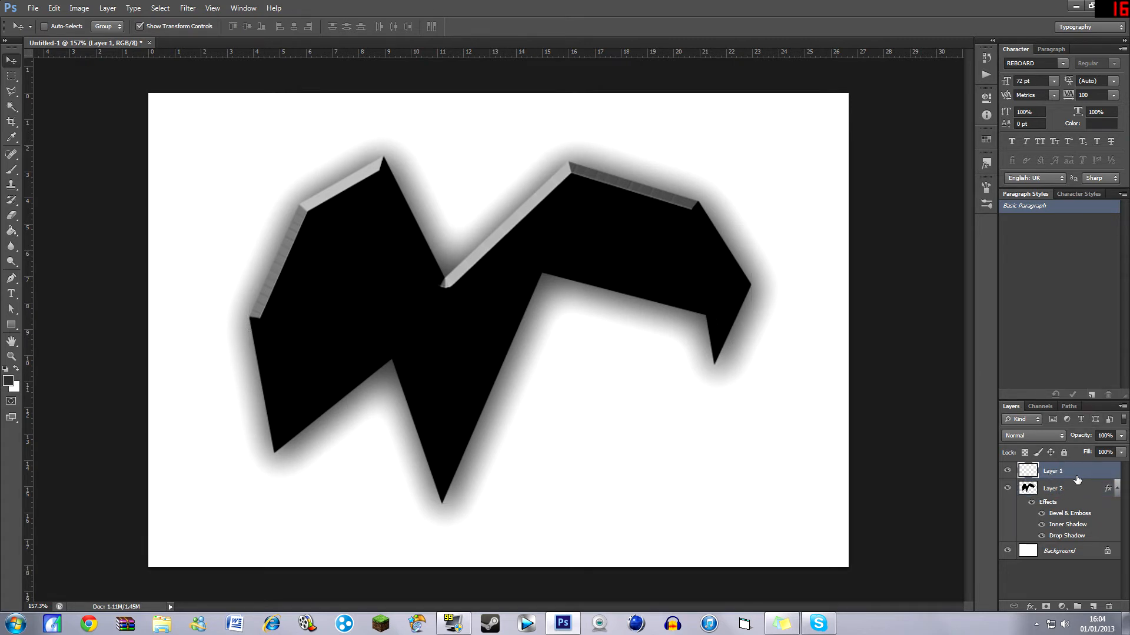
{"action": "double_click", "coordinate": [1061, 472]}
{"action": "type", "text": "gfgfnfgyn"}
{"action": "key", "text": "Return"}
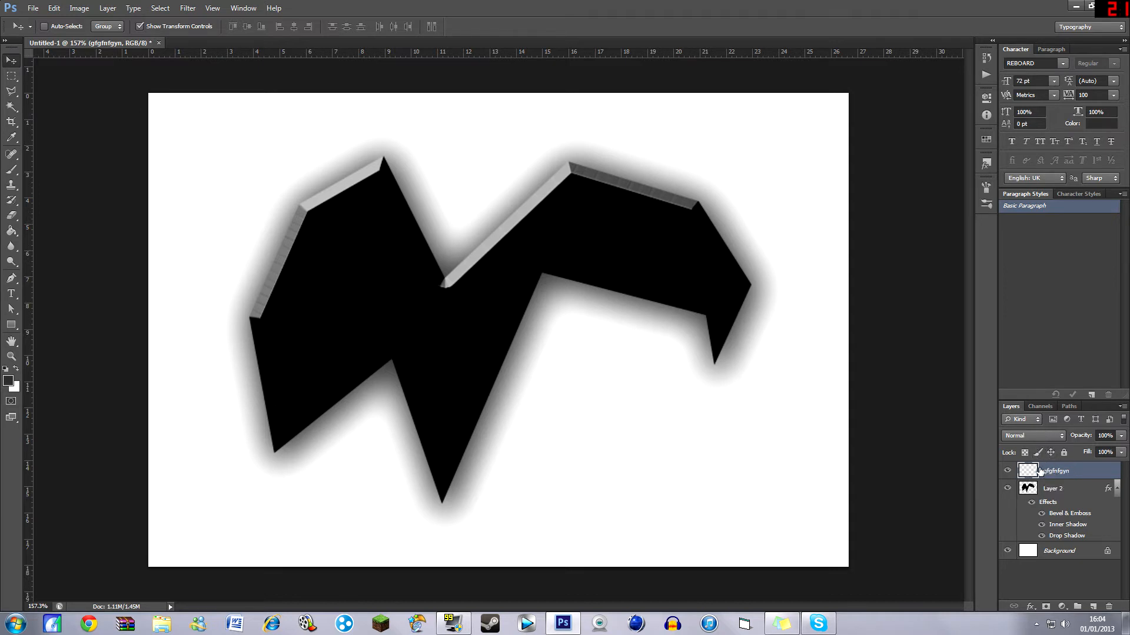
{"action": "left_click", "coordinate": [192, 9]}
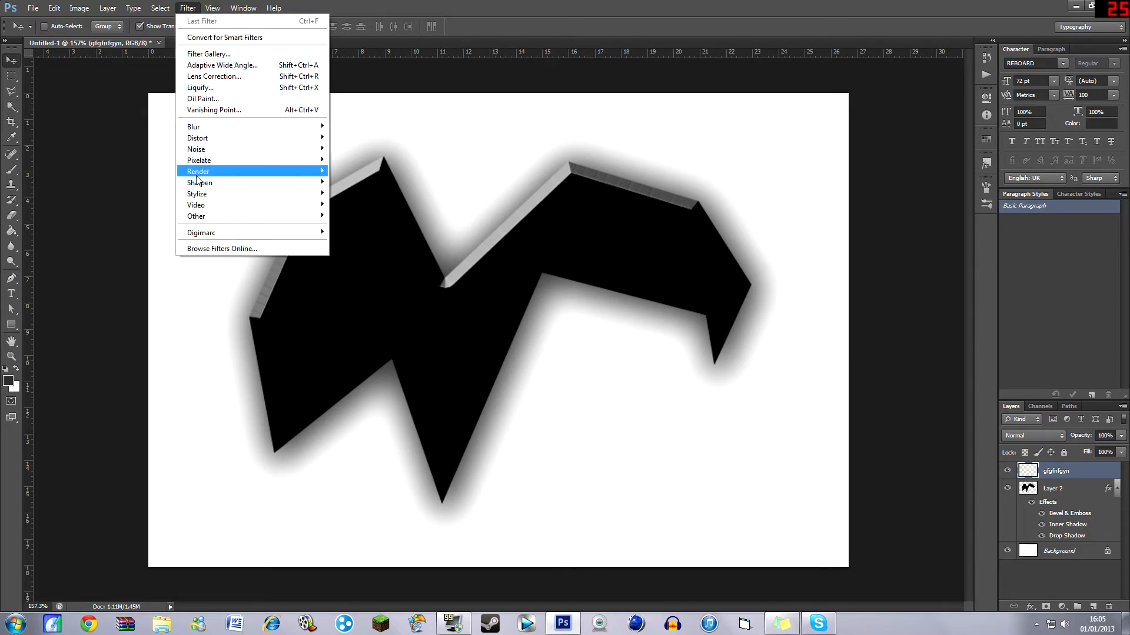
{"action": "mouse_move", "coordinate": [197, 176]}
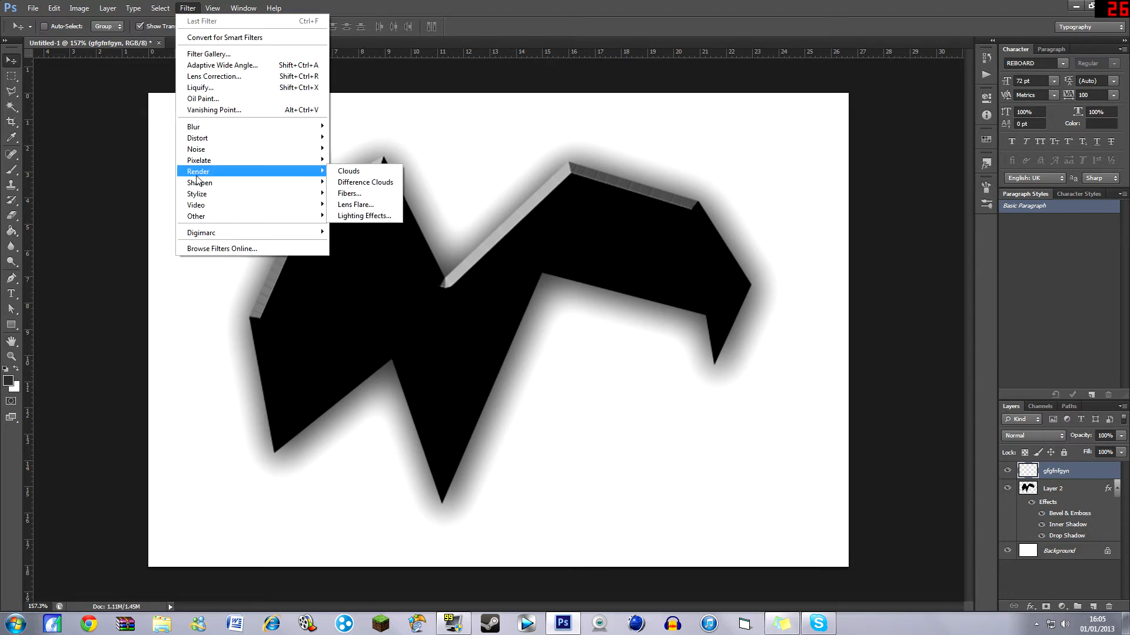
{"action": "left_click", "coordinate": [491, 122]}
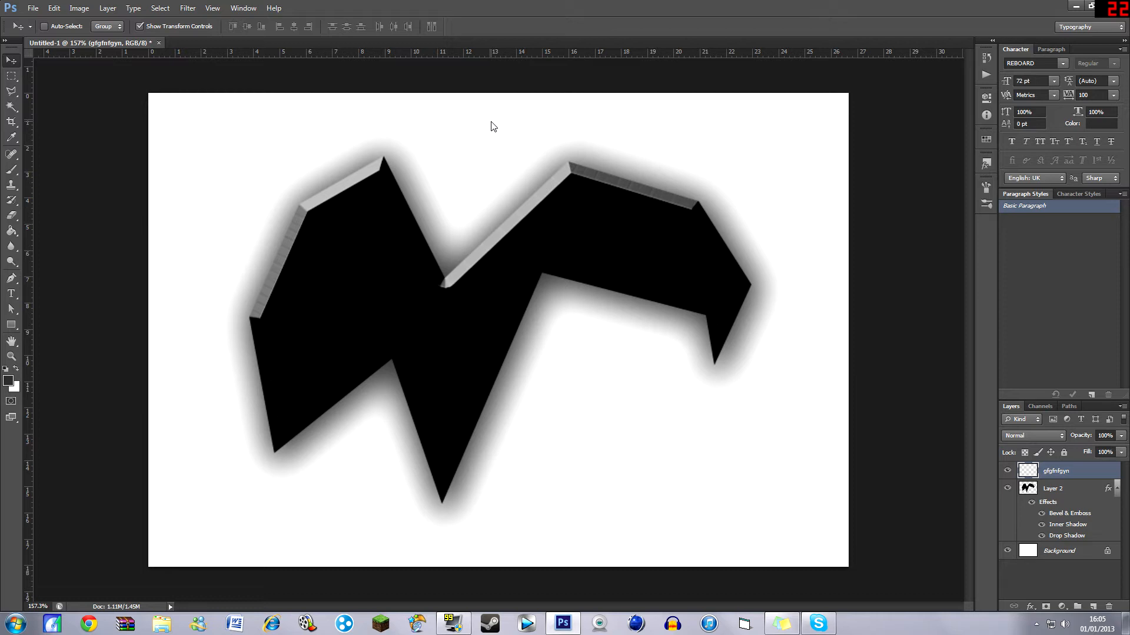
Step: Set the foreground color to dark gray 383838 and fill the shape on Layer 2 with it using the Paint Bucket Tool
{"action": "left_click", "coordinate": [1053, 488]}
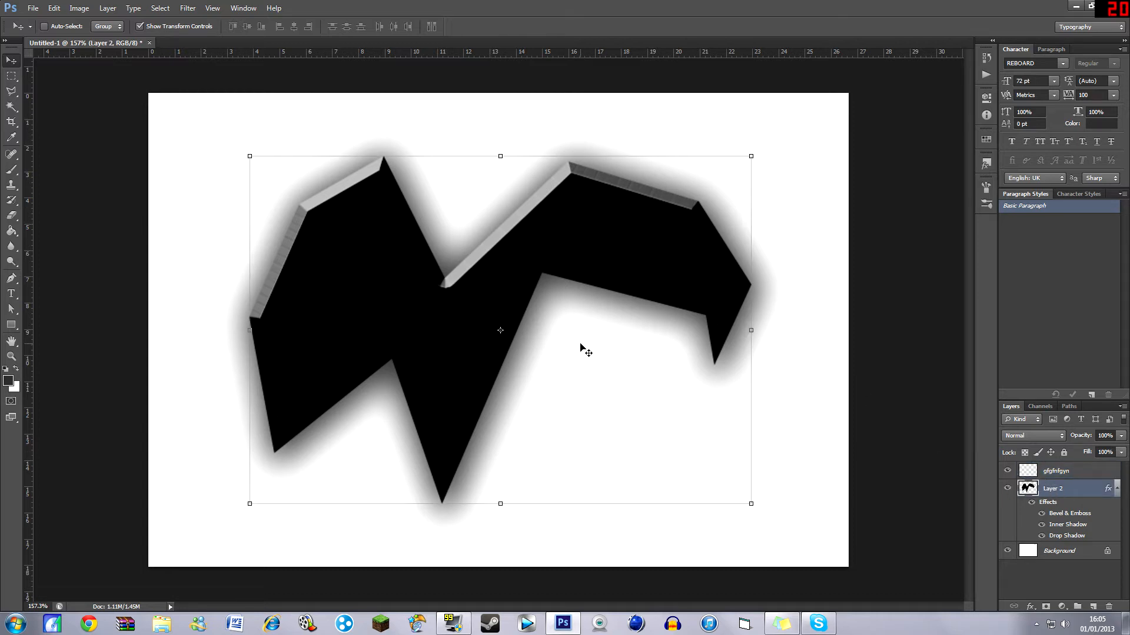
{"action": "left_click", "coordinate": [9, 380]}
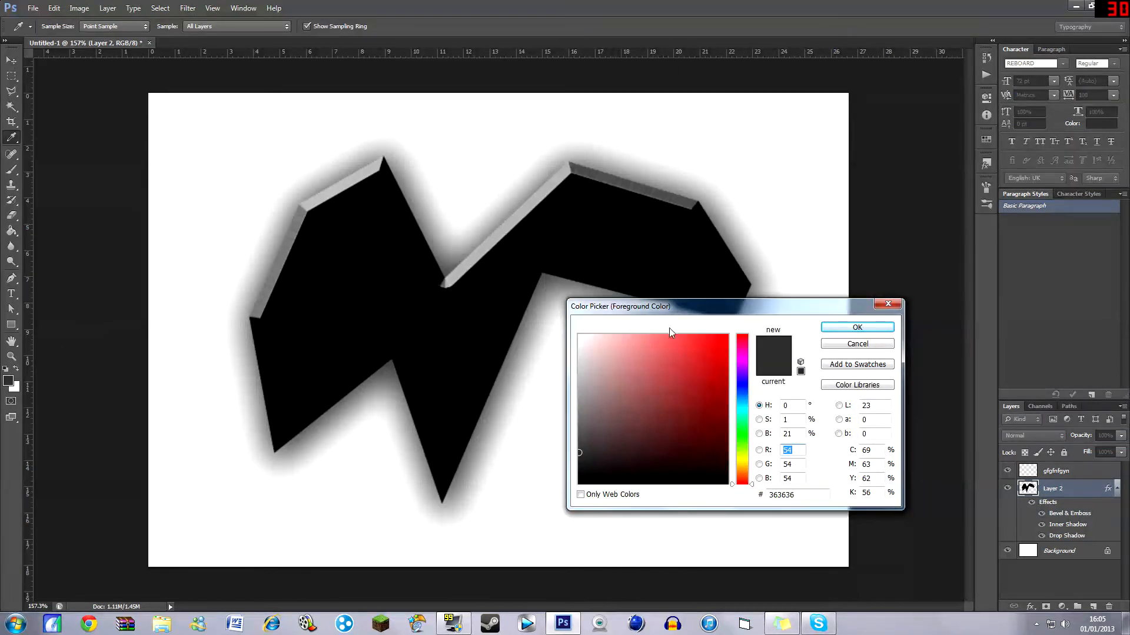
{"action": "left_click_drag", "start_coordinate": [669, 306], "coordinate": [651, 287]}
{"action": "left_click", "coordinate": [558, 433]}
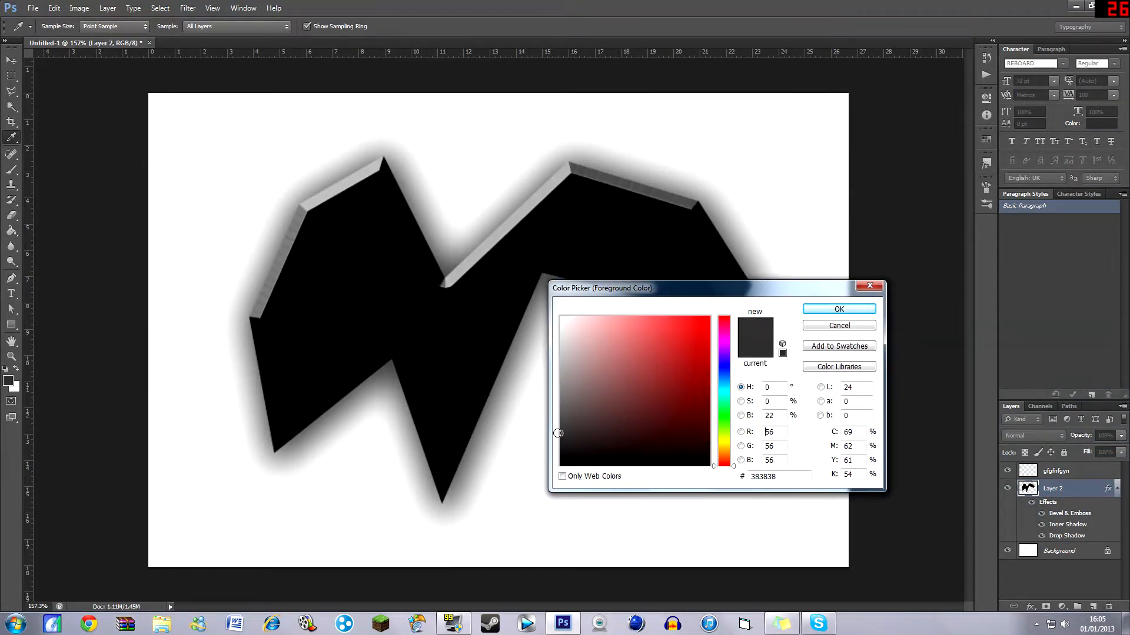
{"action": "left_click", "coordinate": [811, 310]}
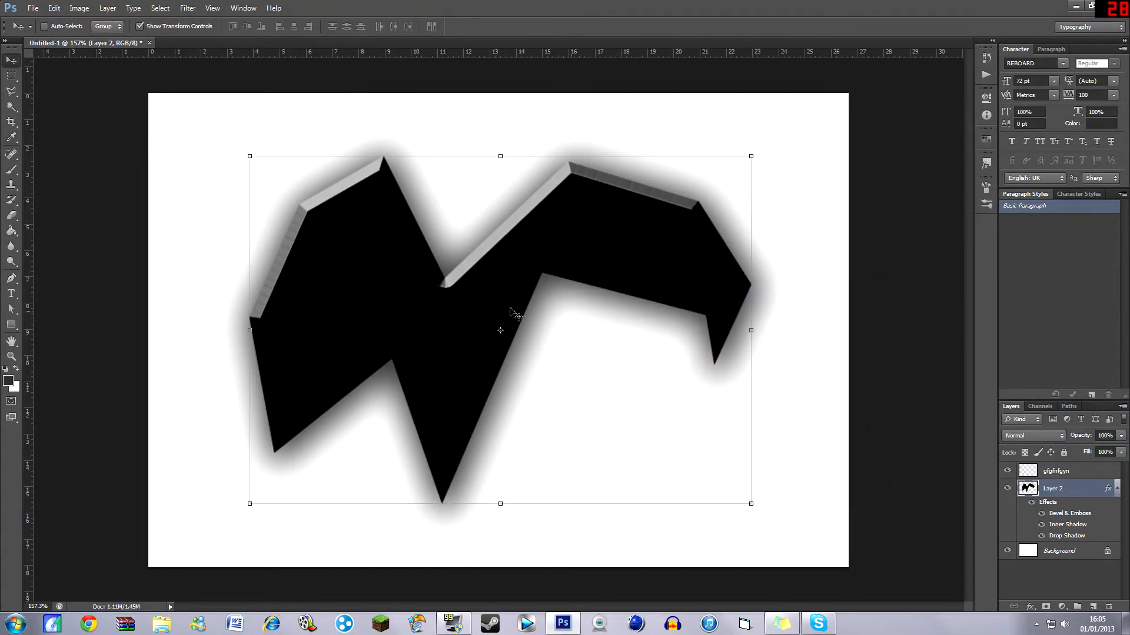
{"action": "left_click", "coordinate": [16, 233]}
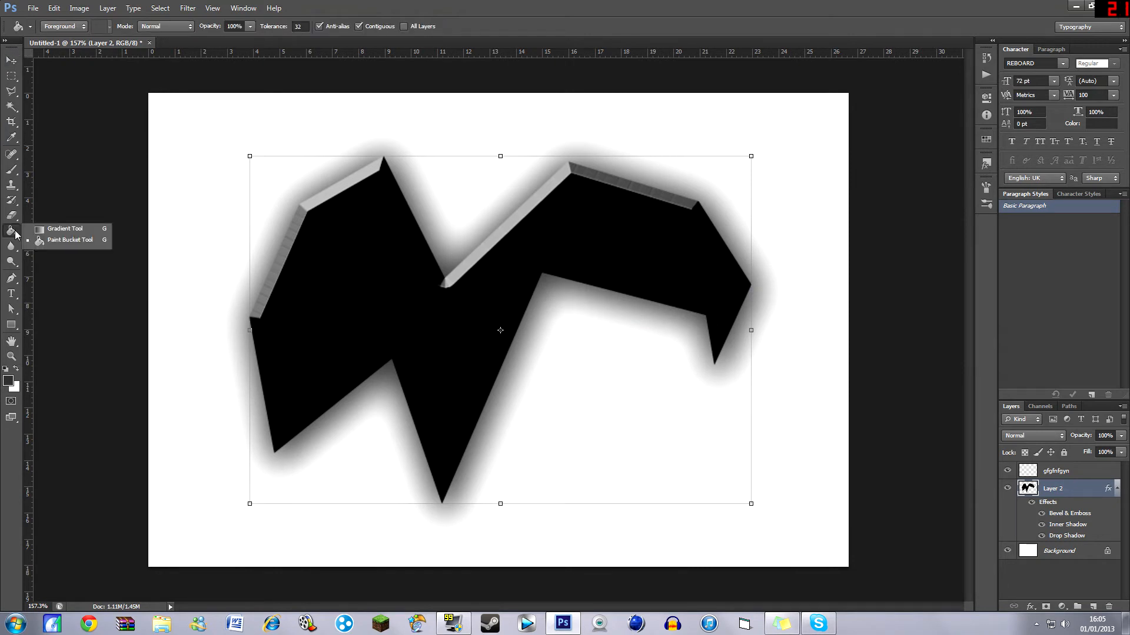
{"action": "left_click", "coordinate": [43, 242]}
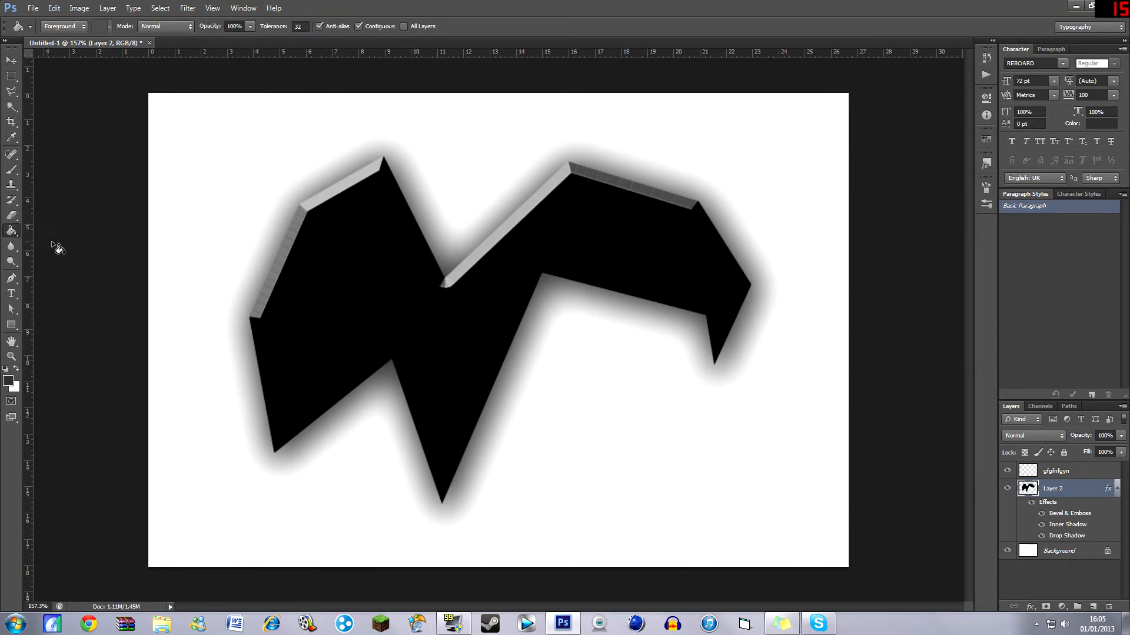
{"action": "left_click", "coordinate": [336, 284]}
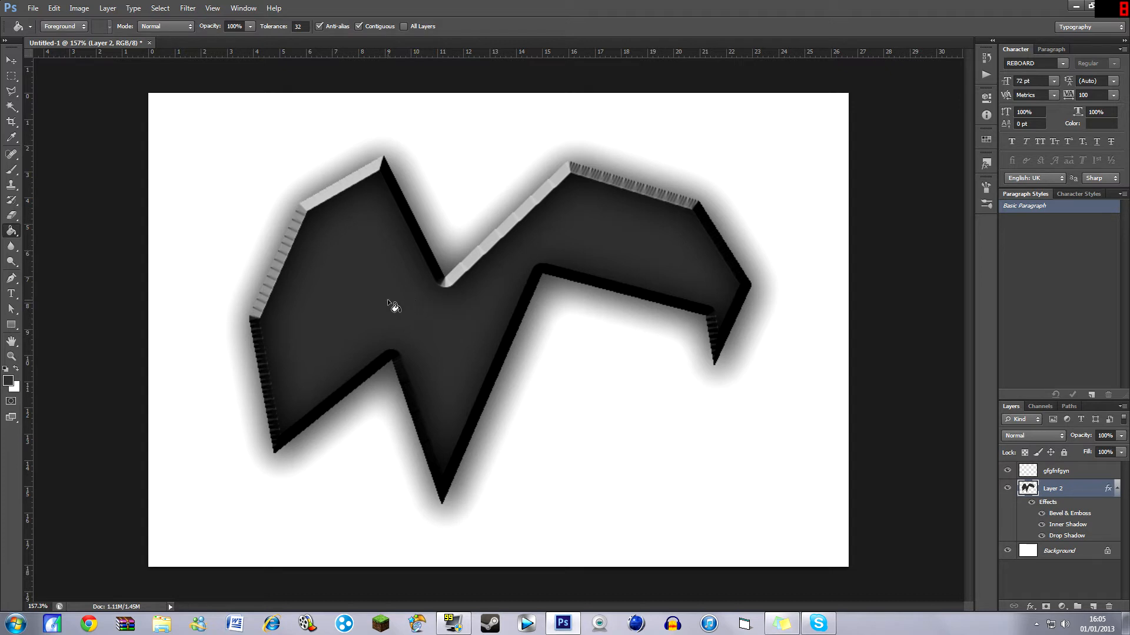
Step: Render a Clouds filter on the gfgfnfgyn layer
{"action": "left_click", "coordinate": [1079, 478]}
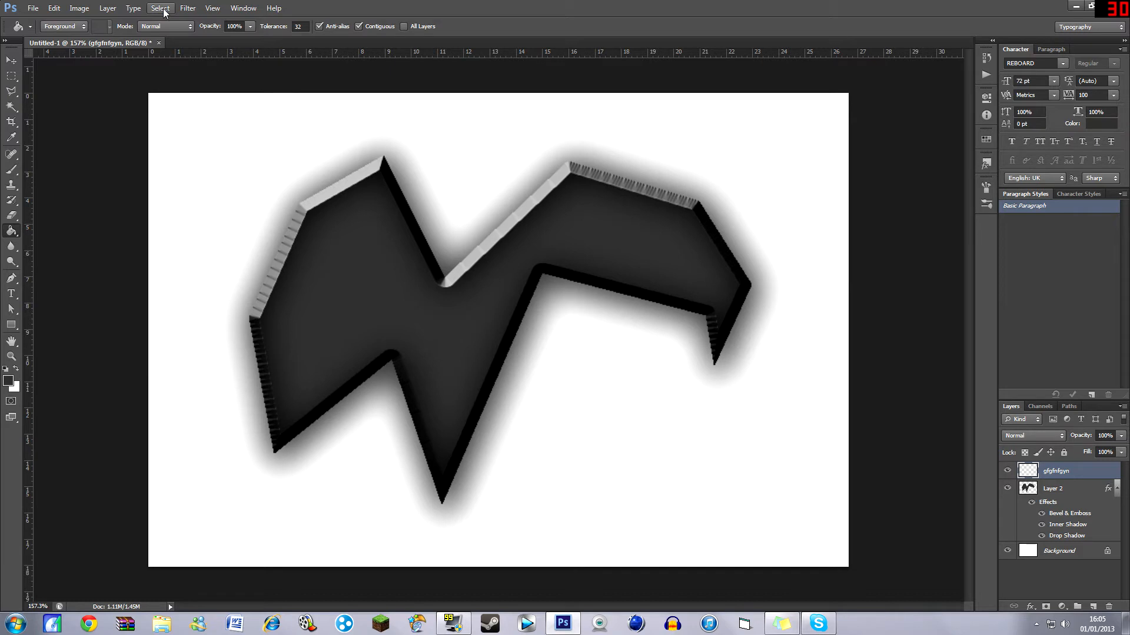
{"action": "left_click", "coordinate": [188, 8]}
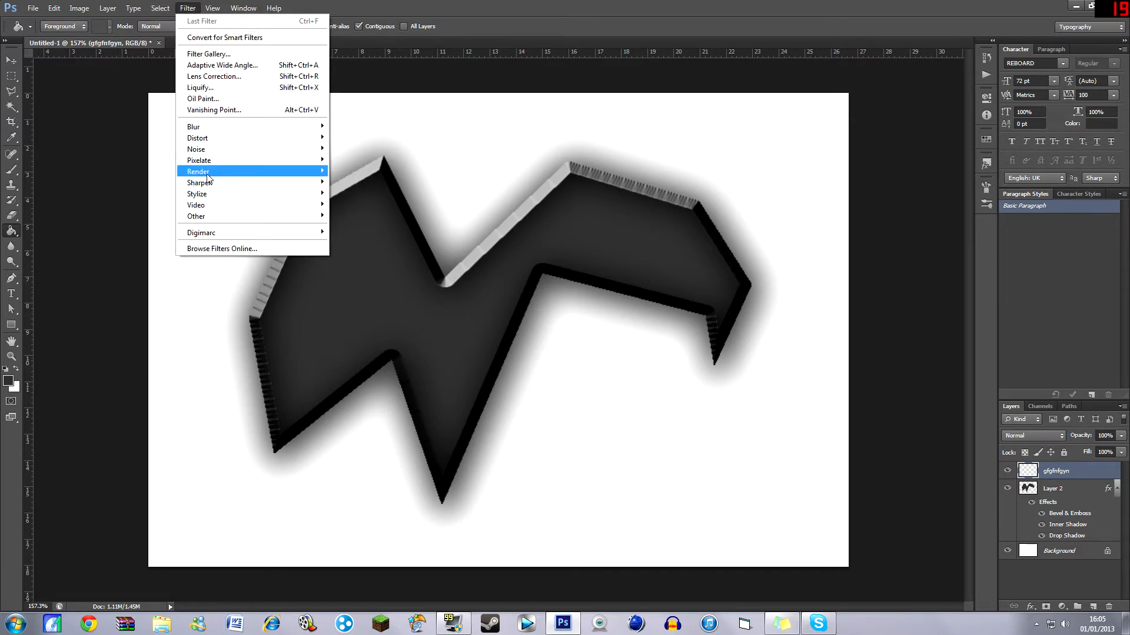
{"action": "mouse_move", "coordinate": [223, 173]}
{"action": "left_click", "coordinate": [358, 172]}
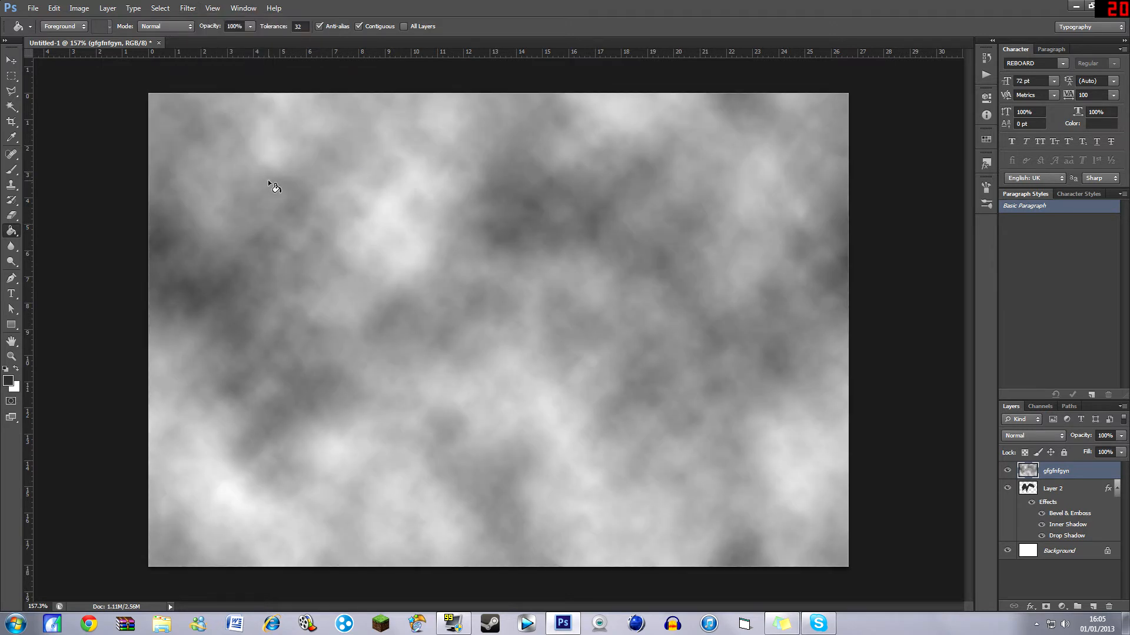
Step: Scale the clouds layer down to about 74% with Free Transform, positioned to cover the shape beneath, and apply the transformation
{"action": "left_click", "coordinate": [13, 65]}
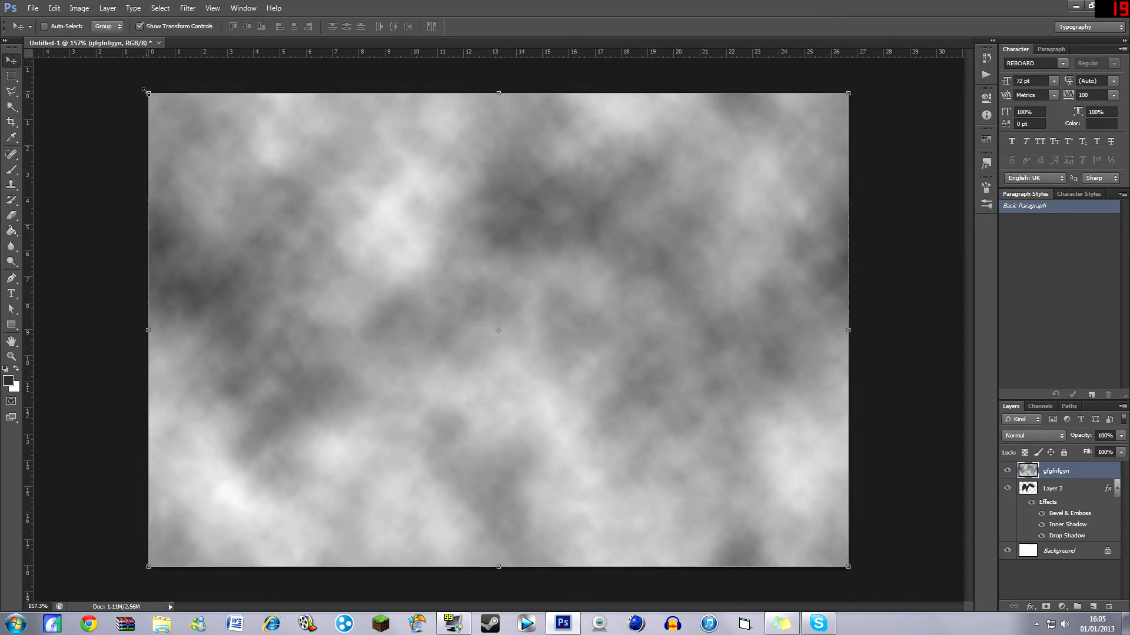
{"action": "key", "text": "ctrl+t"}
{"action": "left_click_drag", "start_coordinate": [181, 107], "coordinate": [311, 216]}
{"action": "left_click_drag", "start_coordinate": [455, 324], "coordinate": [342, 221]}
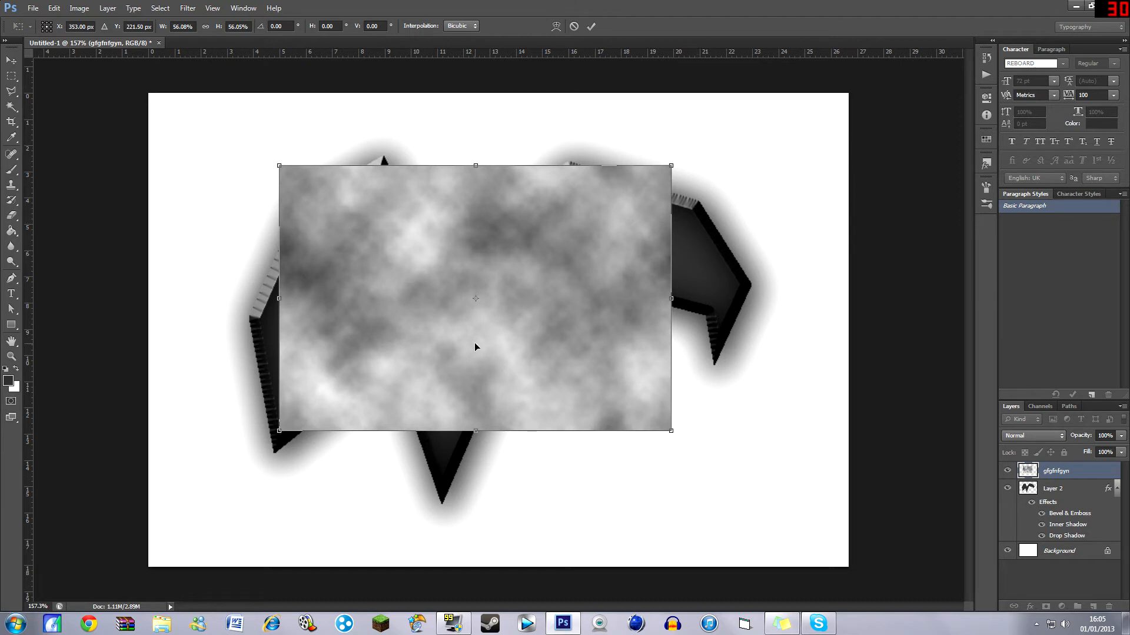
{"action": "left_click_drag", "start_coordinate": [476, 347], "coordinate": [432, 329]}
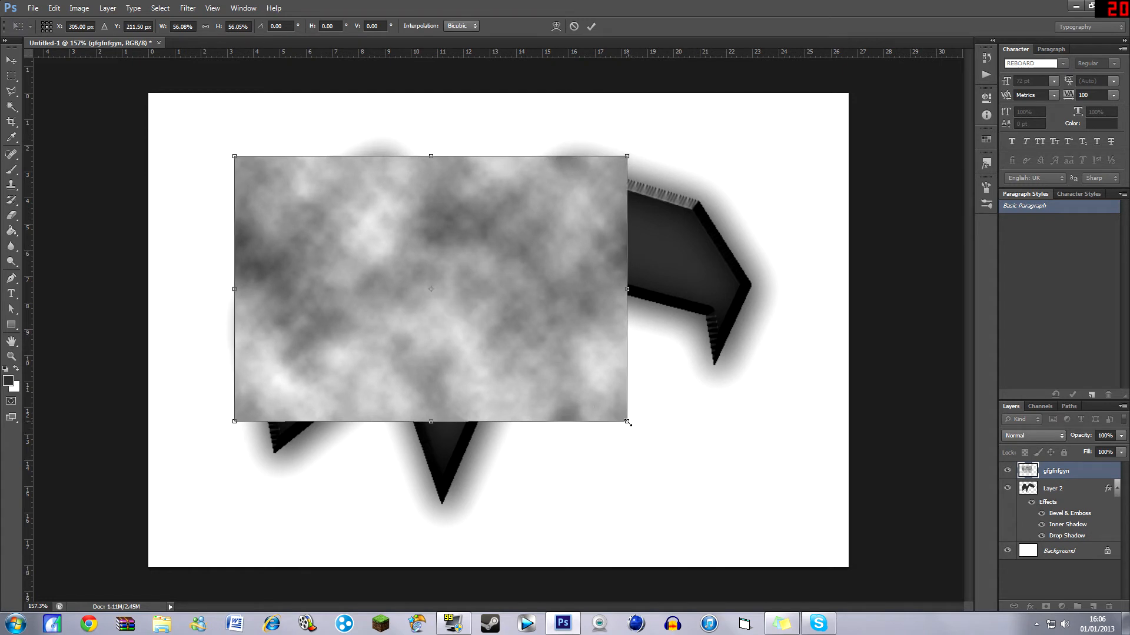
{"action": "left_click_drag", "start_coordinate": [628, 422], "coordinate": [765, 491]}
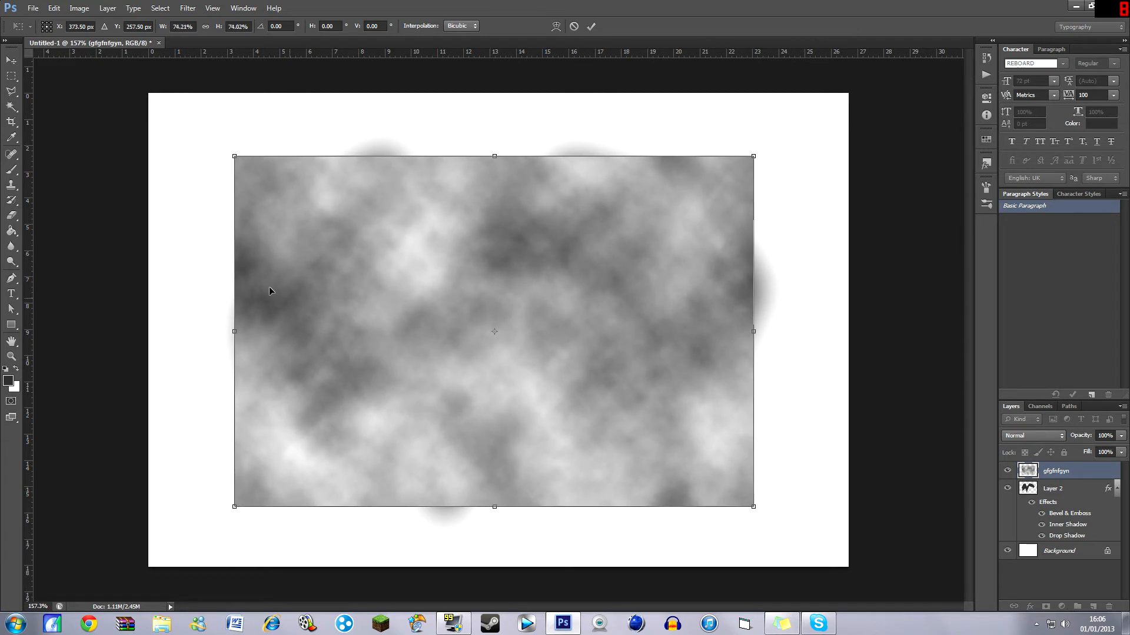
{"action": "left_click", "coordinate": [11, 75]}
{"action": "left_click", "coordinate": [481, 234]}
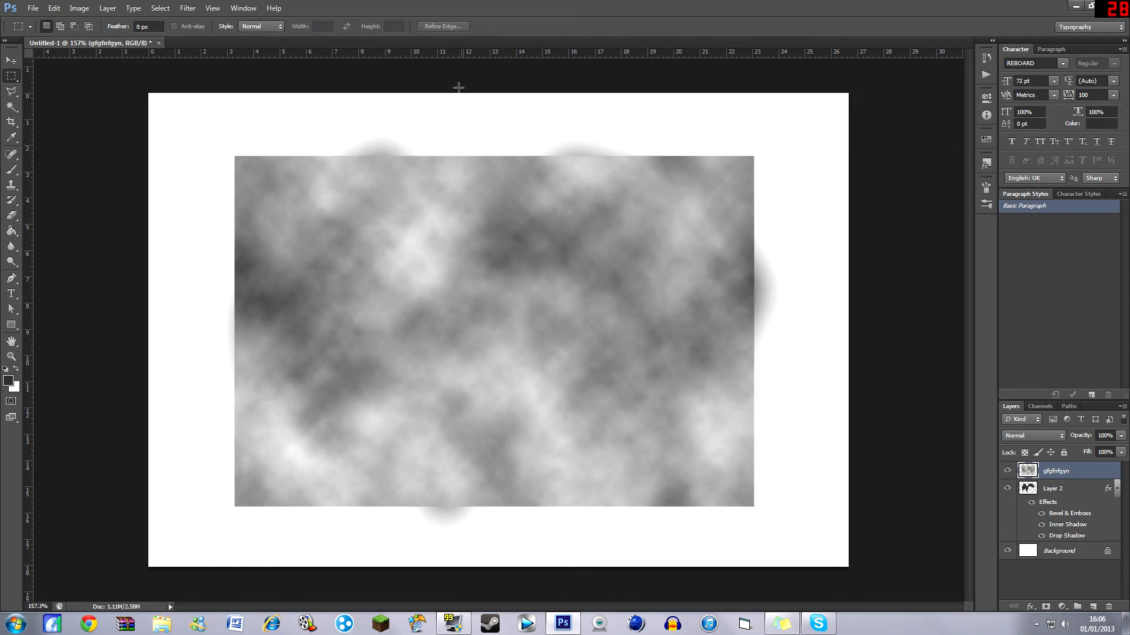
Step: Clip the gfgfnfgyn clouds layer to Layer 2 with a clipping mask and set its blend mode to Soft Light
{"action": "right_click", "coordinate": [1095, 476]}
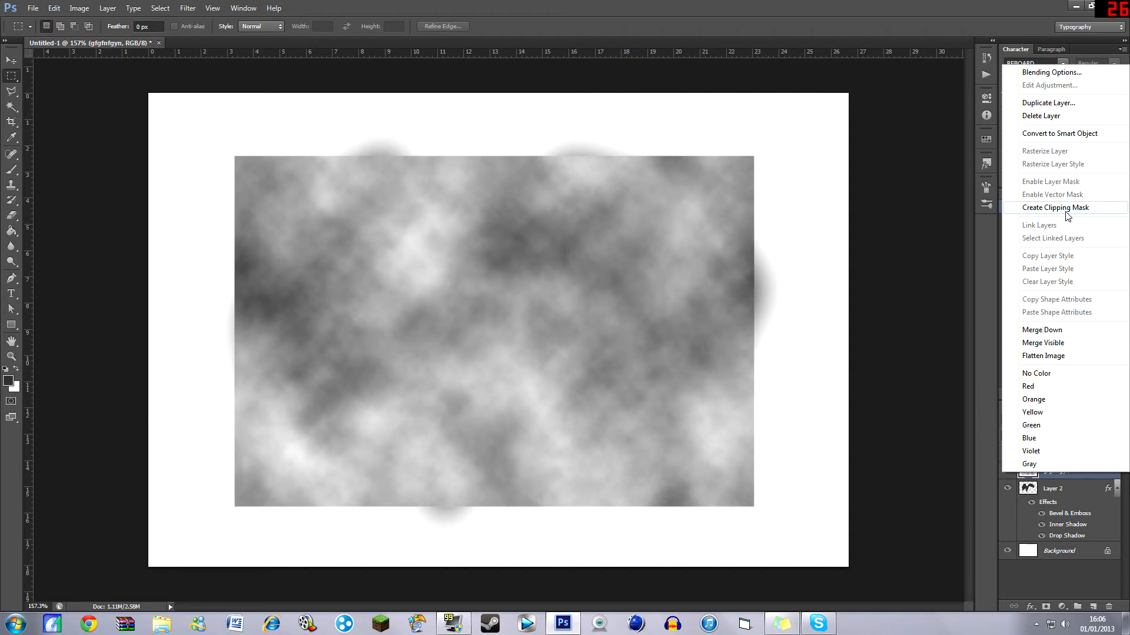
{"action": "left_click", "coordinate": [937, 479]}
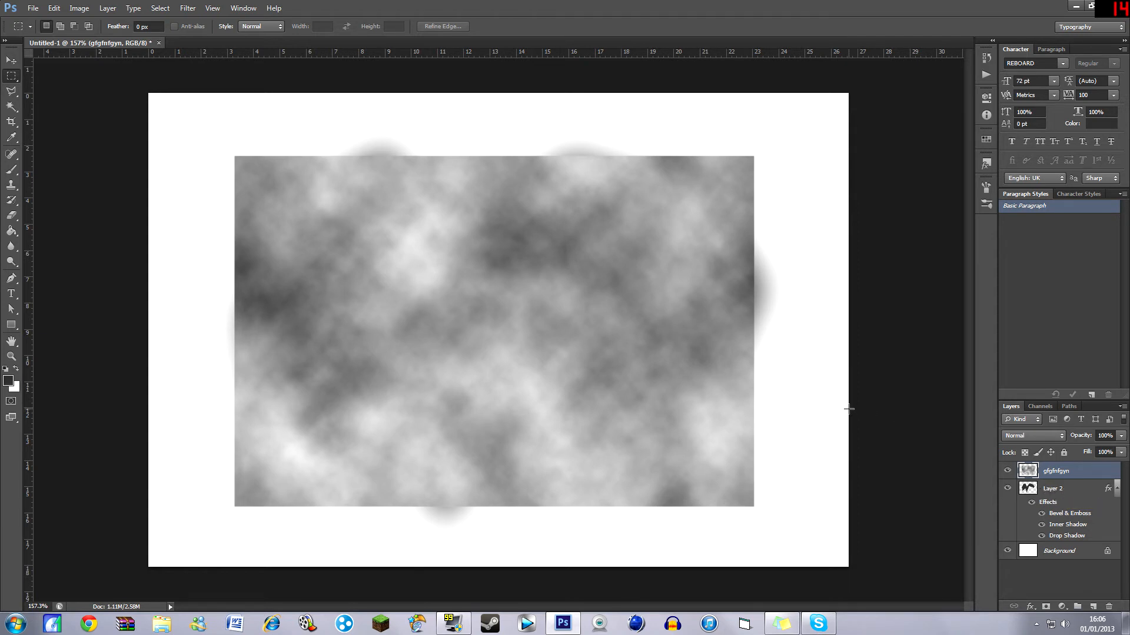
{"action": "right_click", "coordinate": [1077, 479]}
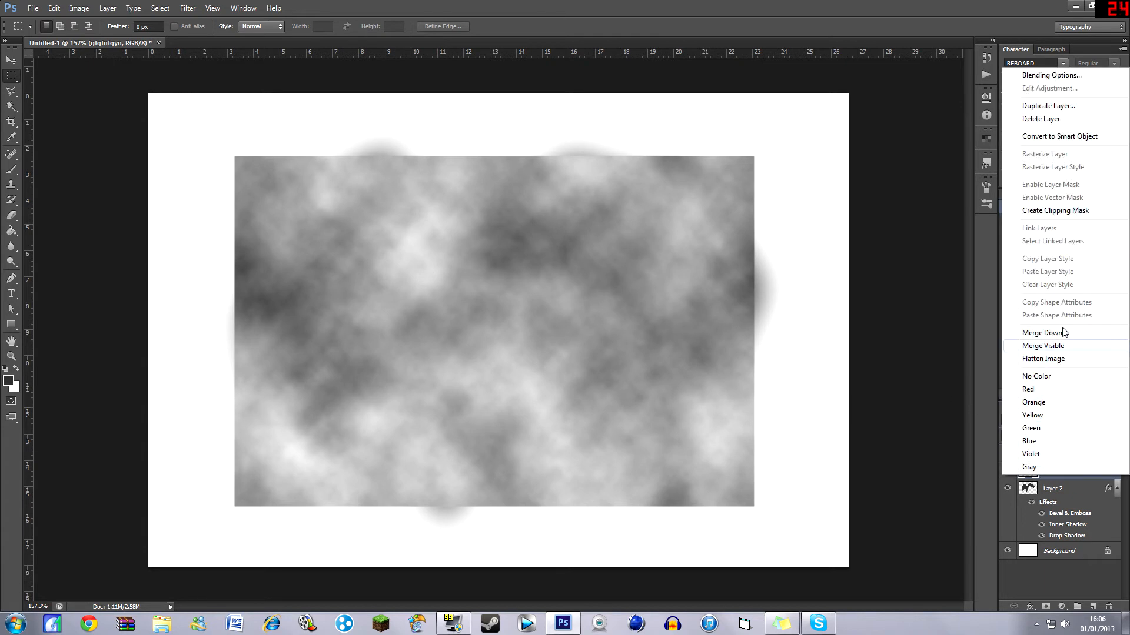
{"action": "left_click", "coordinate": [1047, 211]}
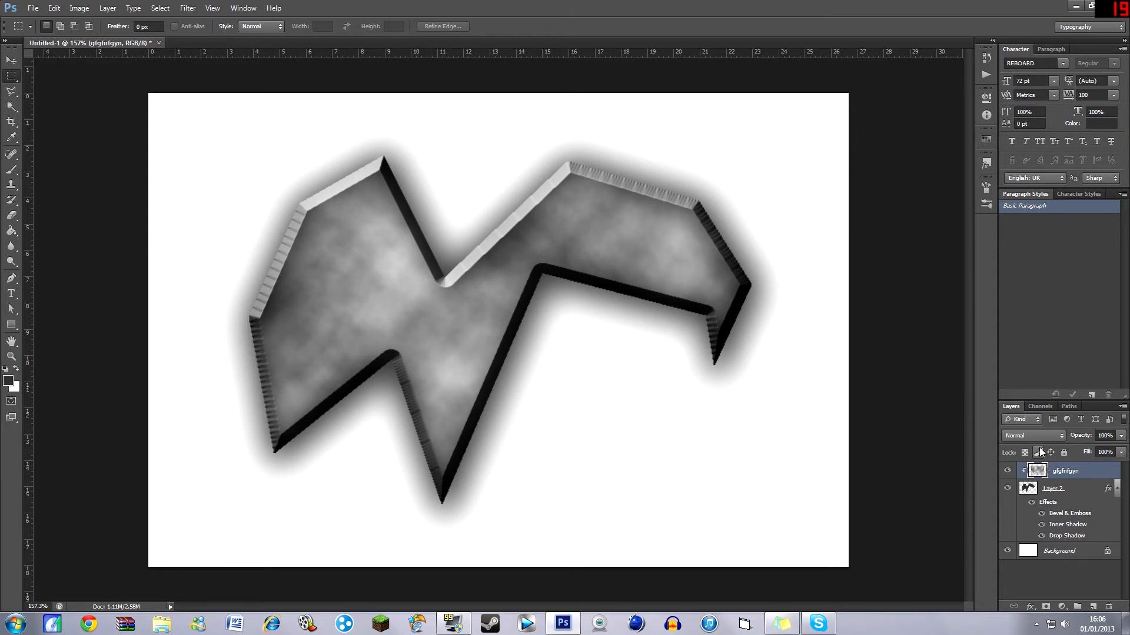
{"action": "left_click", "coordinate": [1028, 436]}
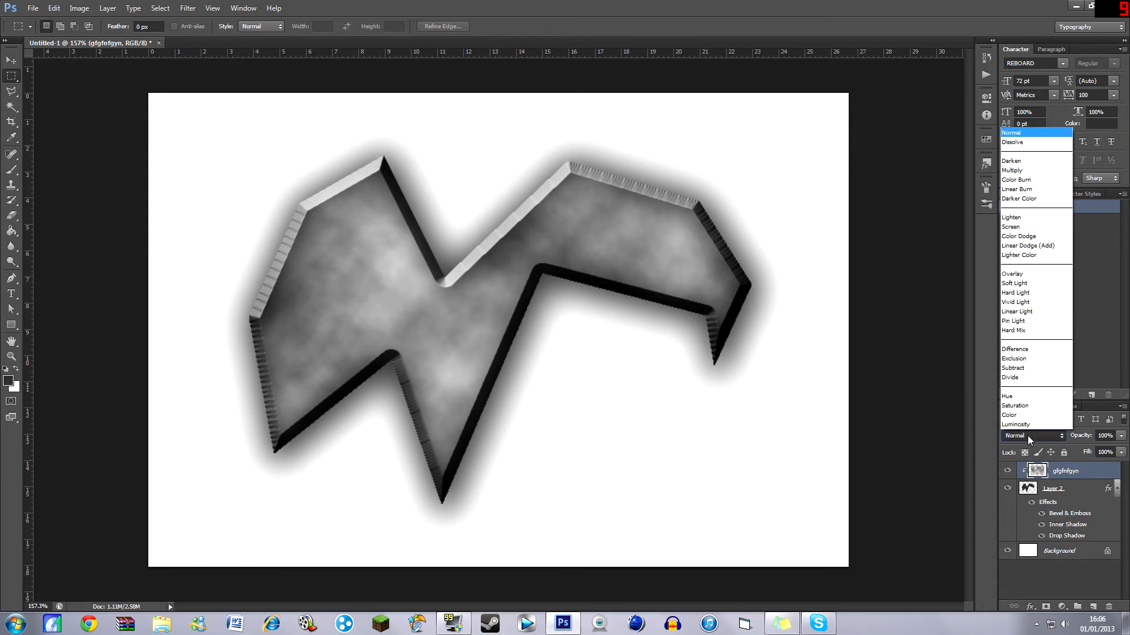
{"action": "left_click", "coordinate": [1015, 283]}
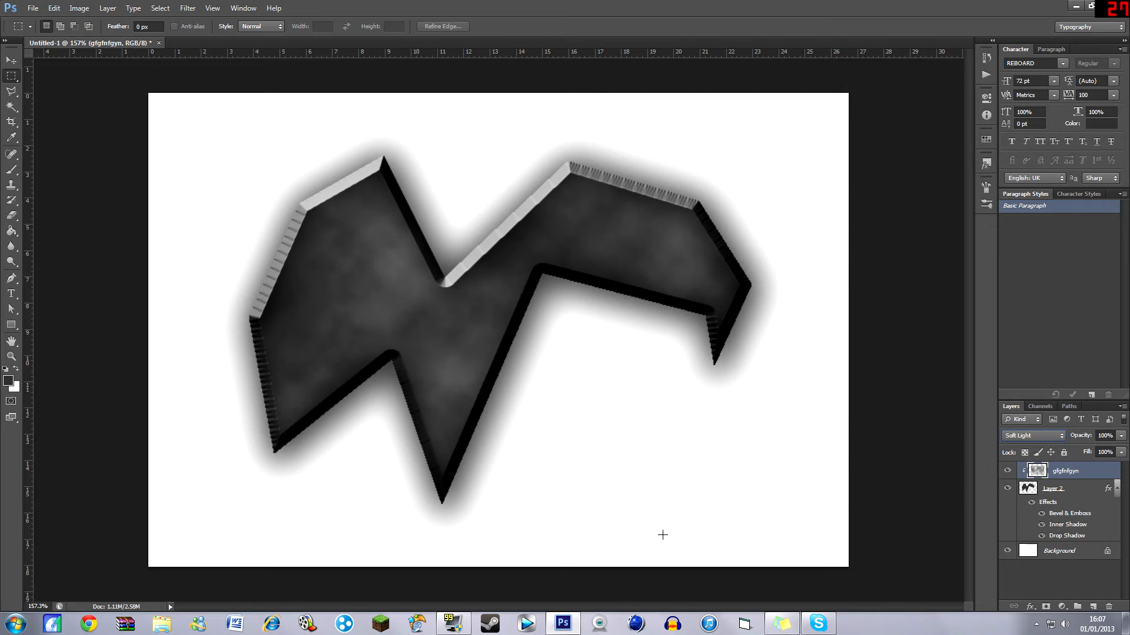
Step: Switch to Chrome and search Google Images for "scratched metal texture"
{"action": "left_click", "coordinate": [89, 623]}
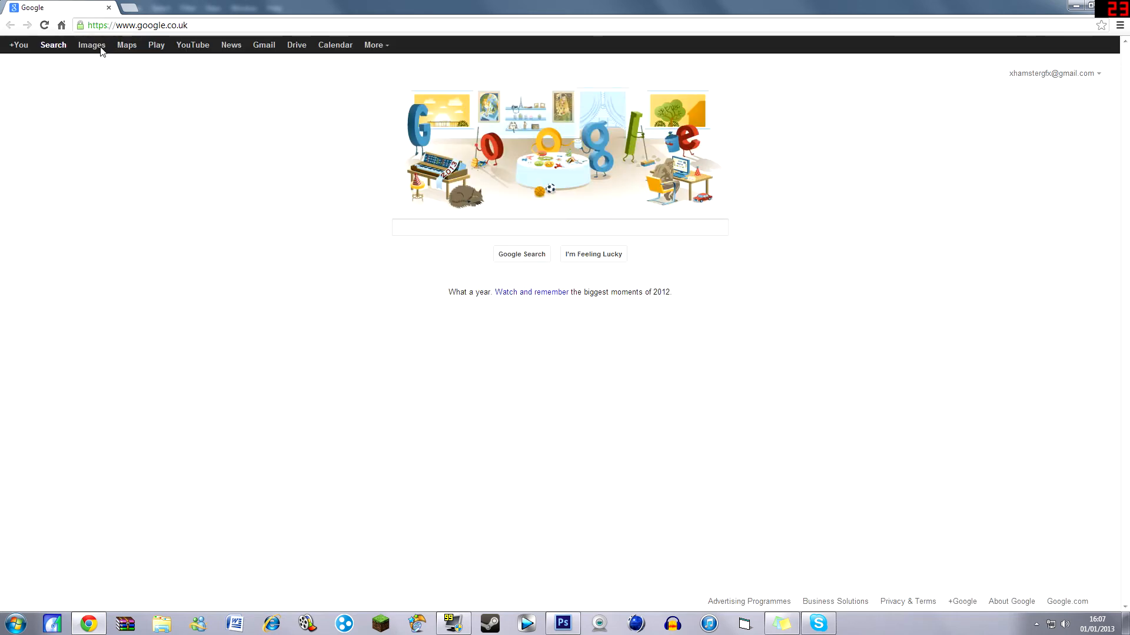
{"action": "left_click", "coordinate": [92, 45]}
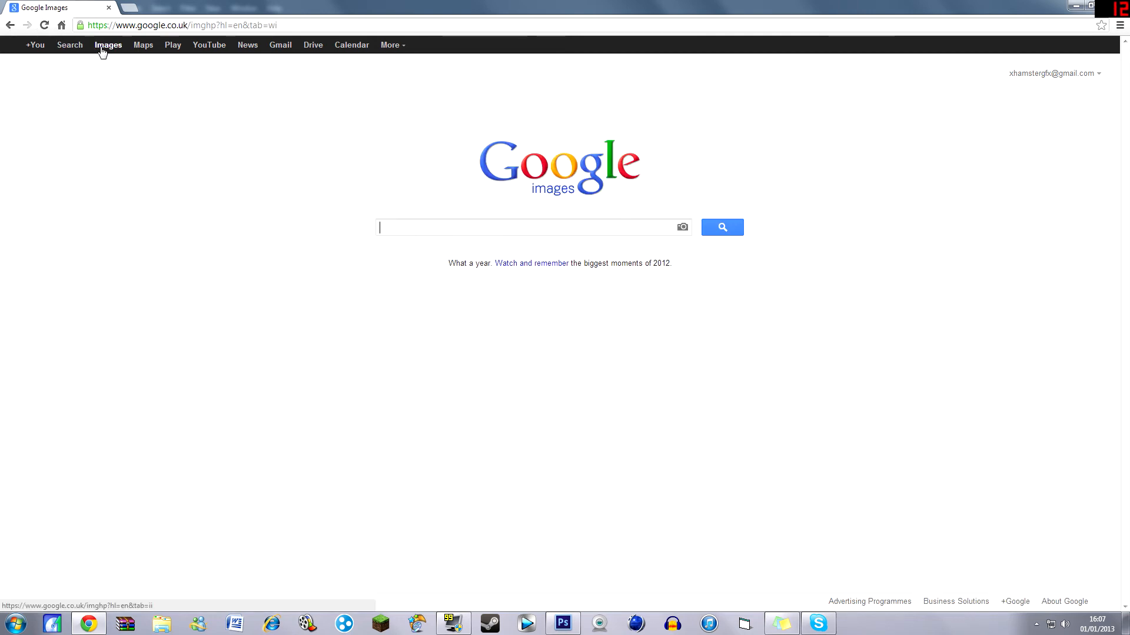
{"action": "type", "text": "scratche"}
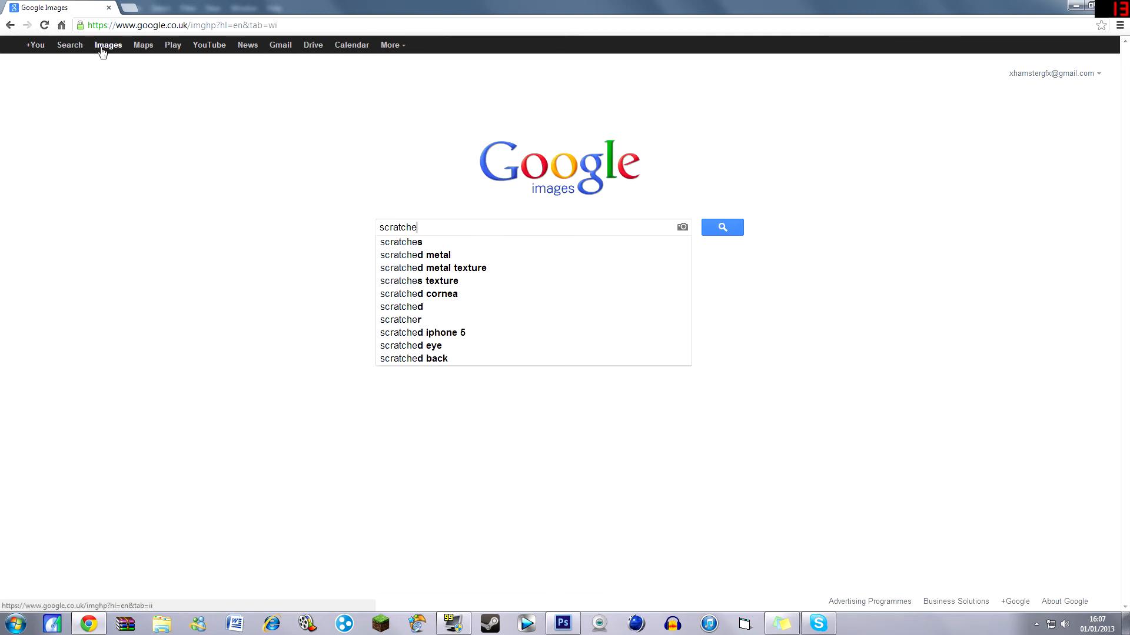
{"action": "type", "text": "d metal texture"}
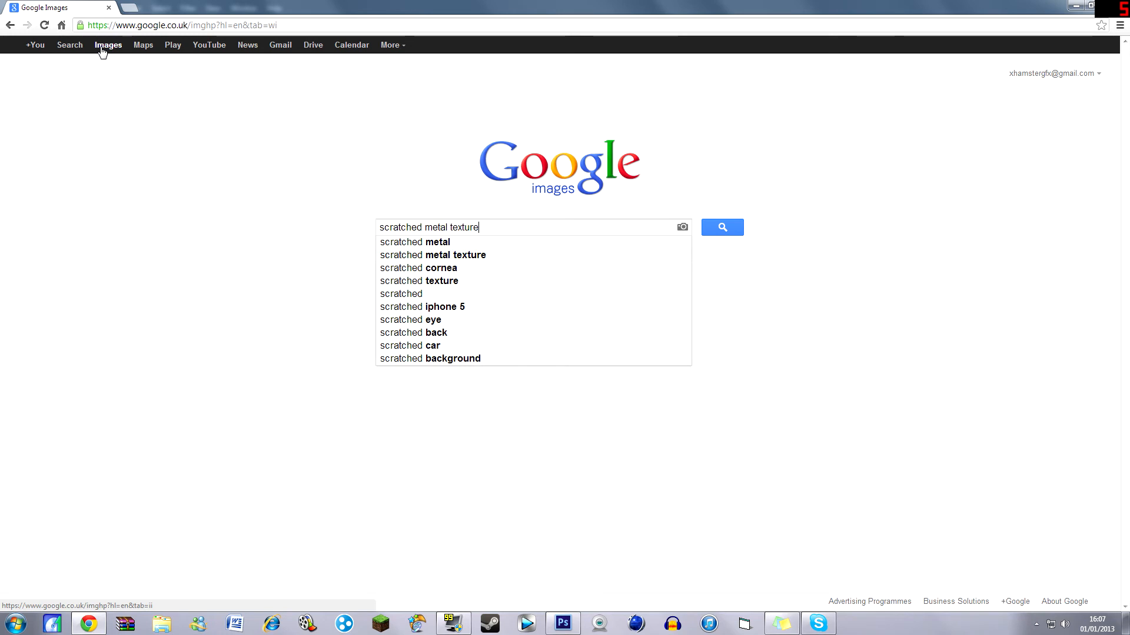
{"action": "key", "text": "Return"}
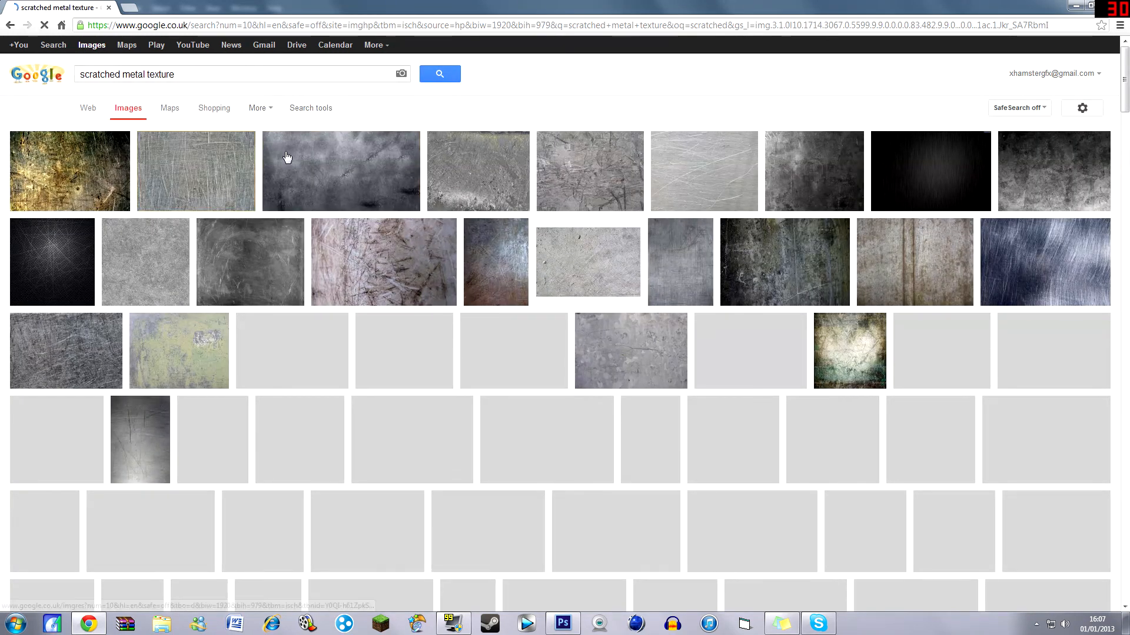
Step: Examine the enlarged previews of several scratched metal textures in the image results to compare their scratch detail
{"action": "mouse_move", "coordinate": [726, 182]}
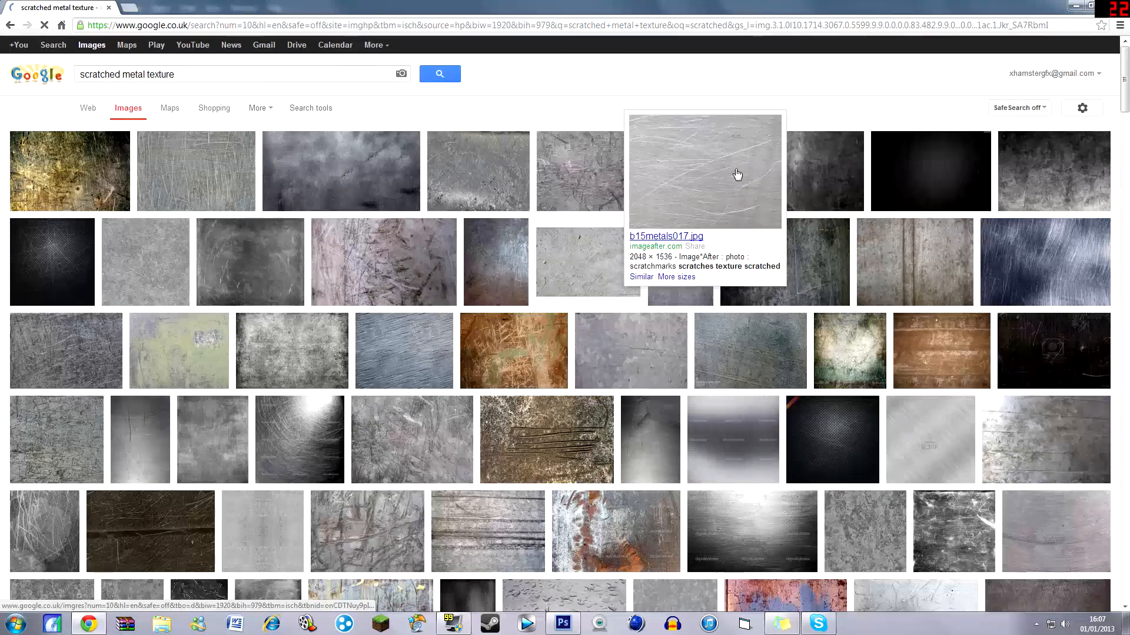
{"action": "mouse_move", "coordinate": [200, 164]}
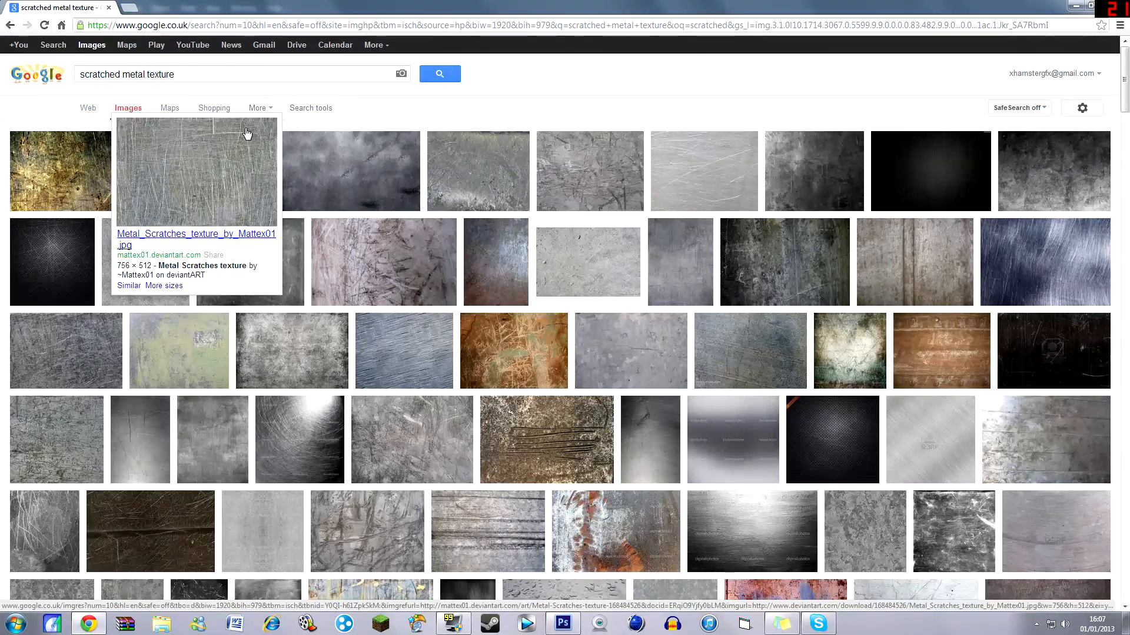
{"action": "mouse_move", "coordinate": [82, 167]}
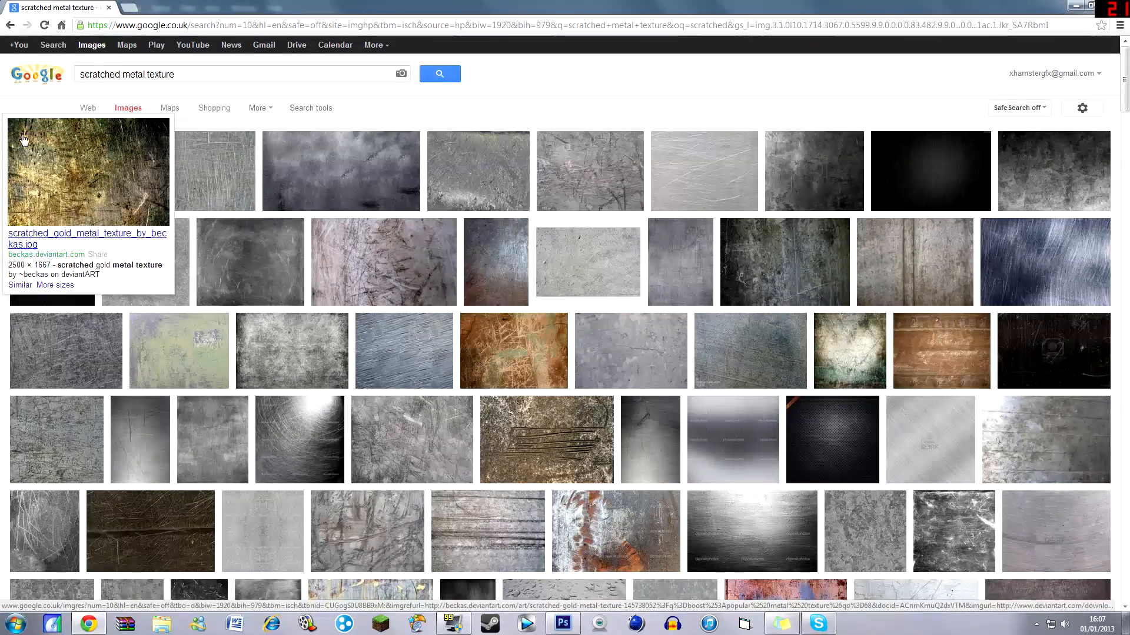
{"action": "mouse_move", "coordinate": [128, 141]}
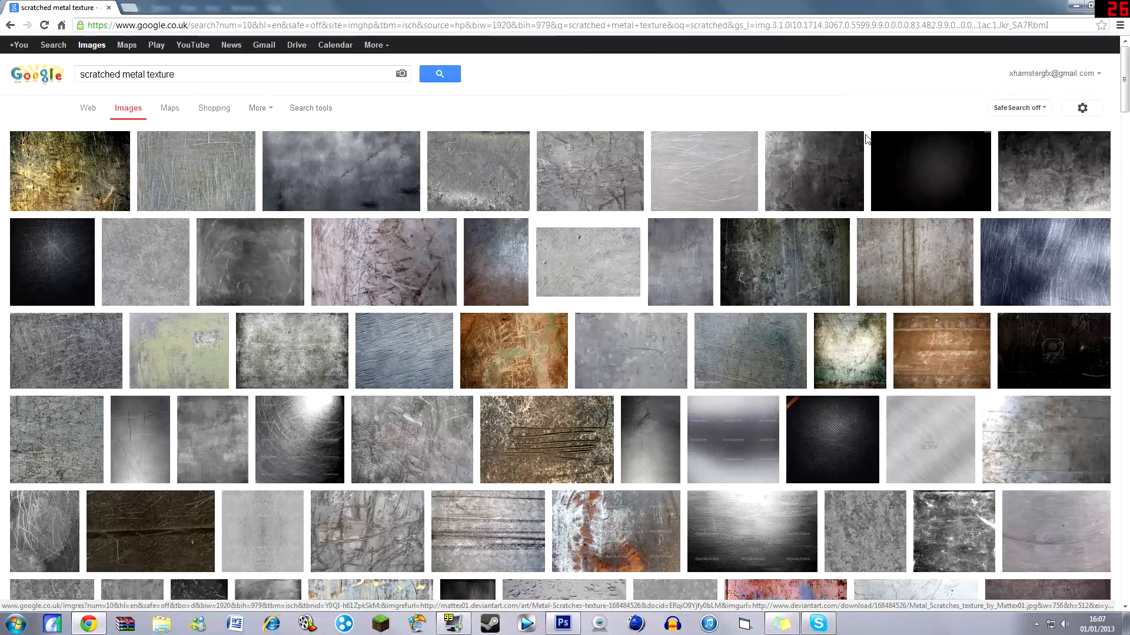
{"action": "mouse_move", "coordinate": [936, 194]}
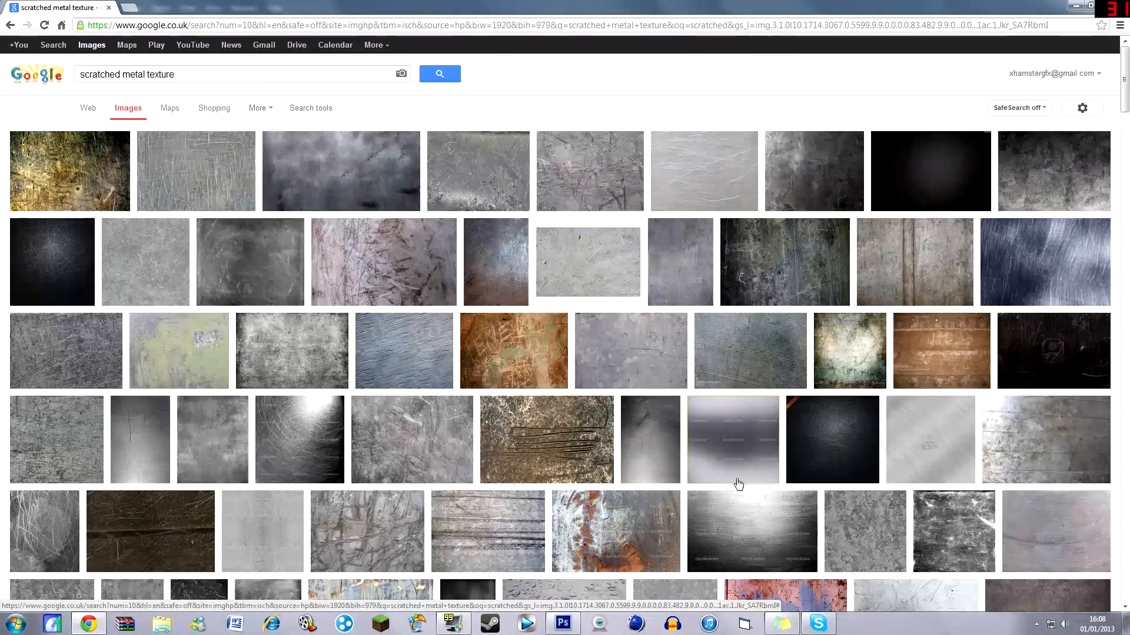
{"action": "mouse_move", "coordinate": [1022, 344]}
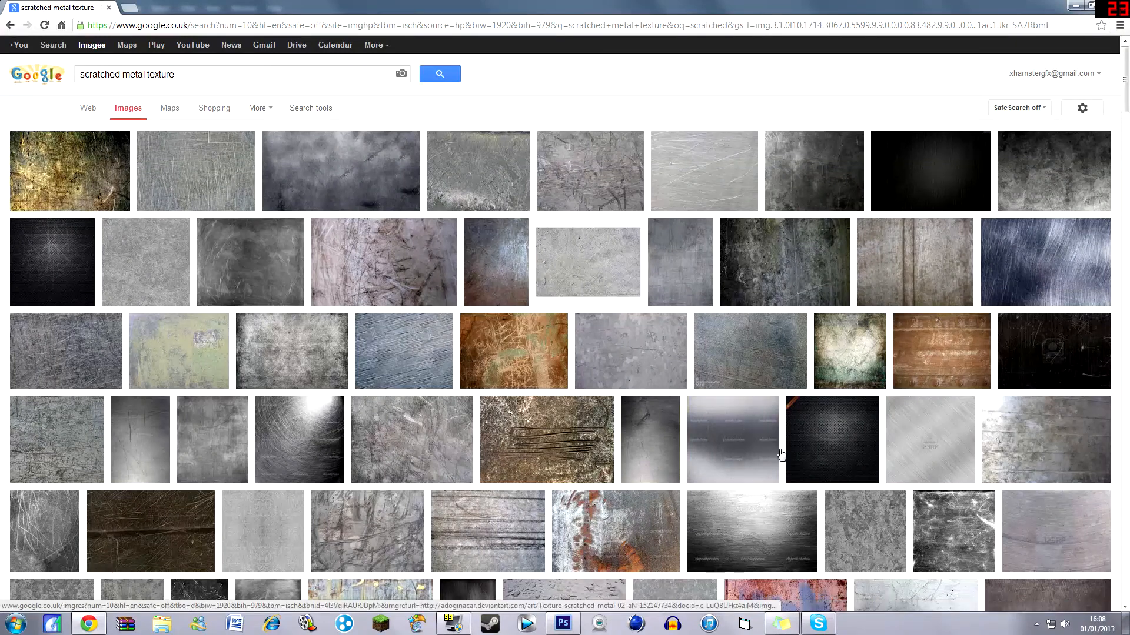
{"action": "mouse_move", "coordinate": [756, 444]}
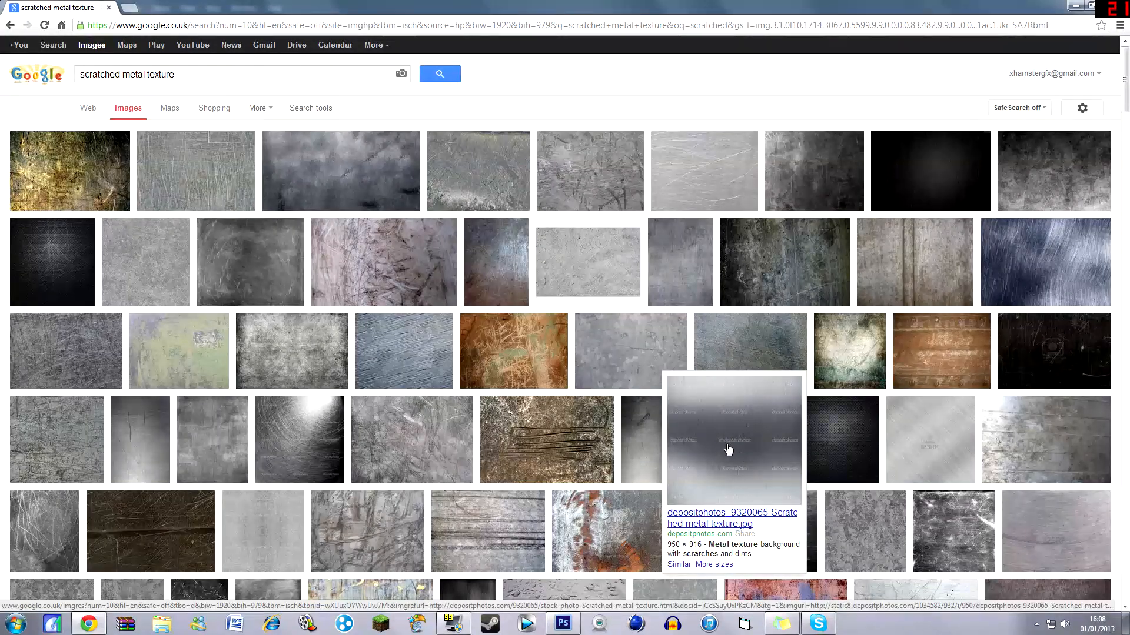
{"action": "mouse_move", "coordinate": [759, 525]}
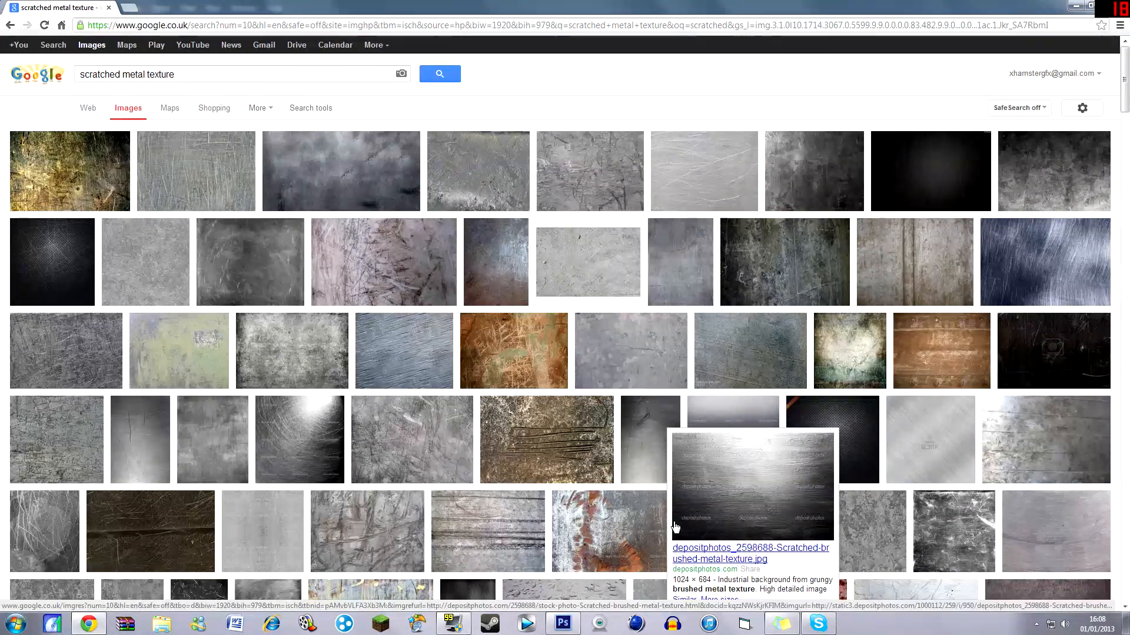
Step: Copy the full-size 756 × 512 Metal Scratches texture image and paste it as a new layer into the Photoshop document
{"action": "left_click", "coordinate": [221, 166]}
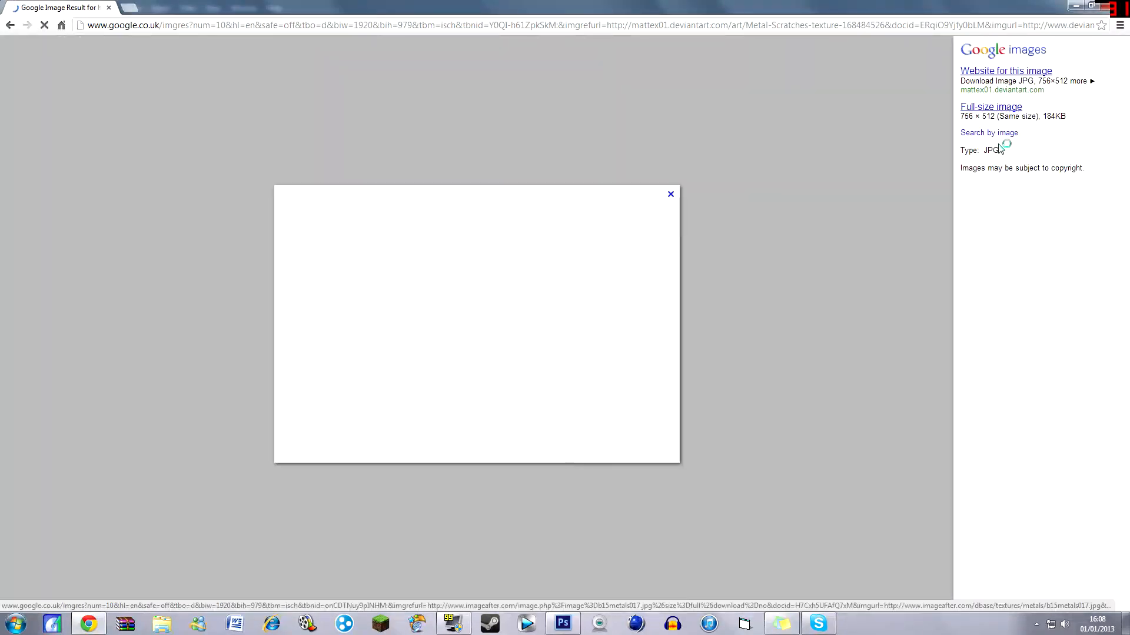
{"action": "left_click", "coordinate": [990, 108]}
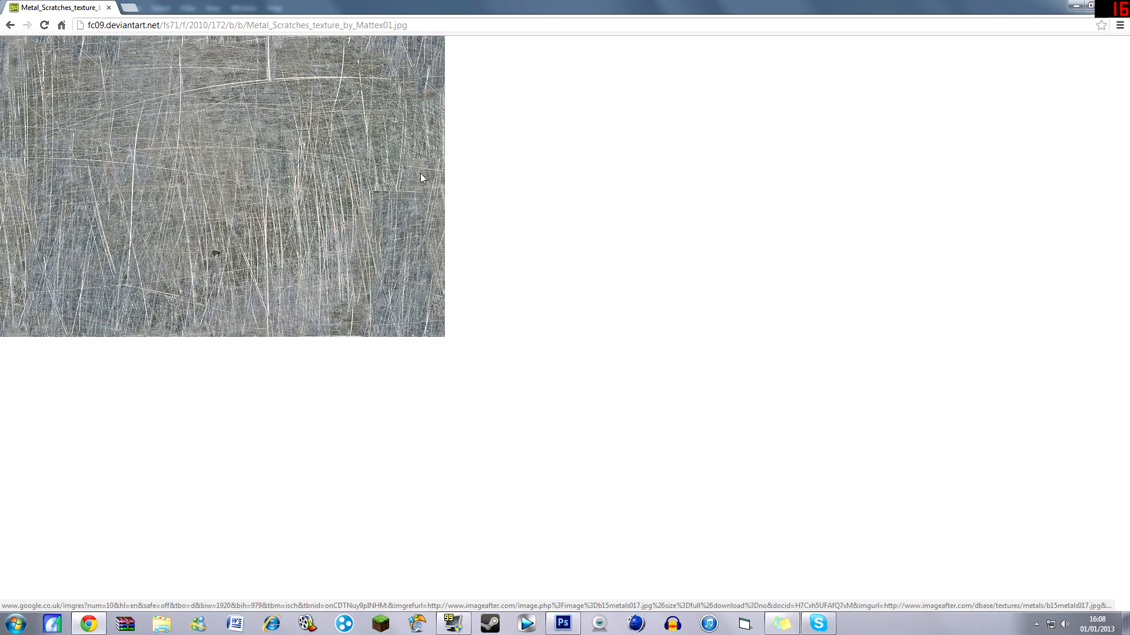
{"action": "right_click", "coordinate": [370, 193]}
{"action": "left_click", "coordinate": [395, 228]}
{"action": "left_click", "coordinate": [562, 624]}
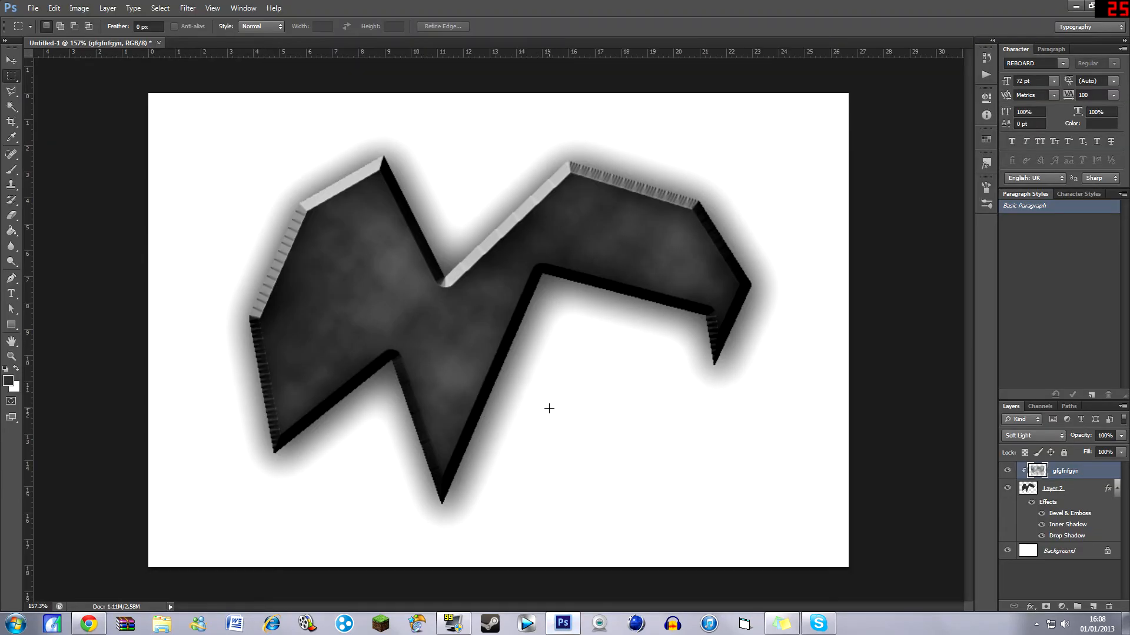
{"action": "key", "text": "ctrl+v"}
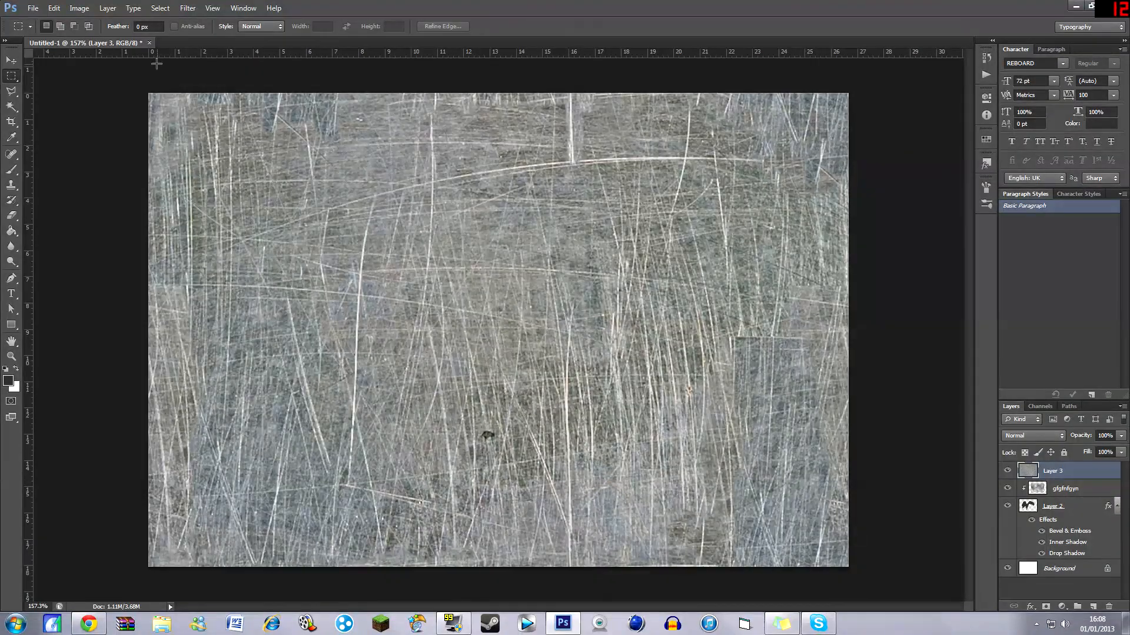
Step: Scale the pasted scratch texture to 75%, position it to cover the dark shape, and apply the transformation
{"action": "left_click", "coordinate": [11, 60]}
{"action": "left_click_drag", "start_coordinate": [147, 93], "coordinate": [449, 297]}
{"action": "left_click_drag", "start_coordinate": [515, 369], "coordinate": [308, 213]}
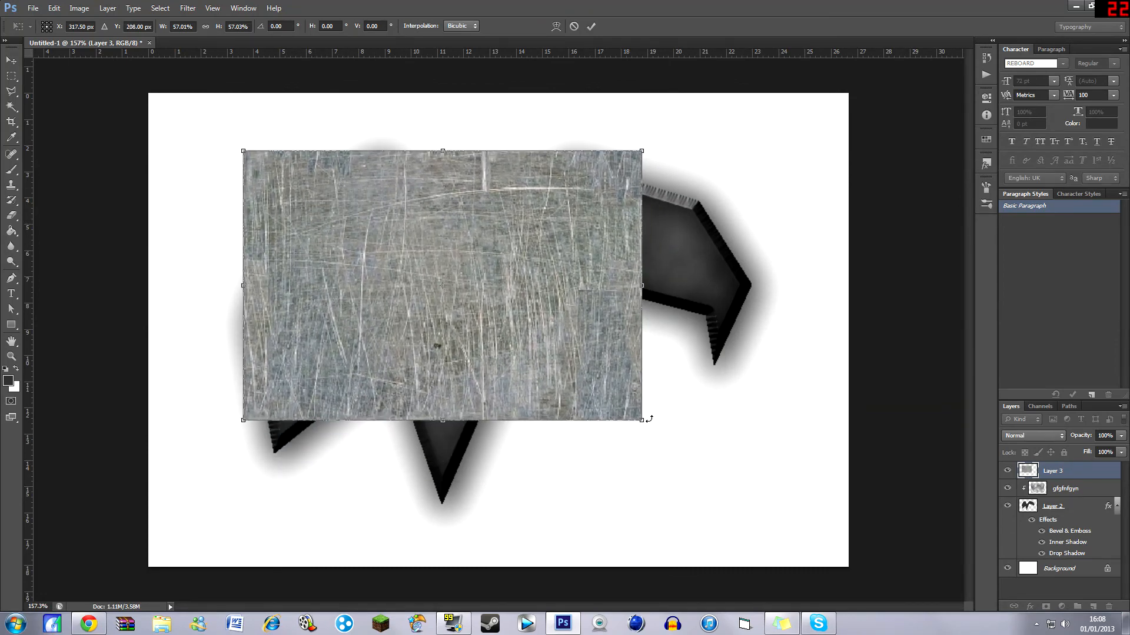
{"action": "left_click_drag", "start_coordinate": [643, 420], "coordinate": [768, 506]}
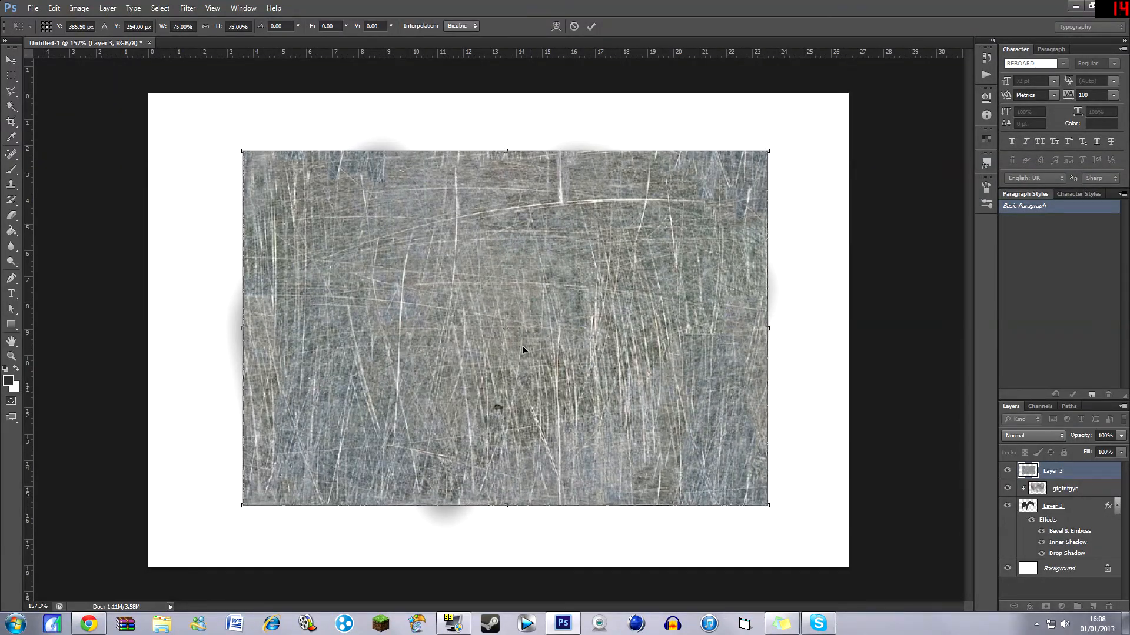
{"action": "left_click", "coordinate": [11, 76]}
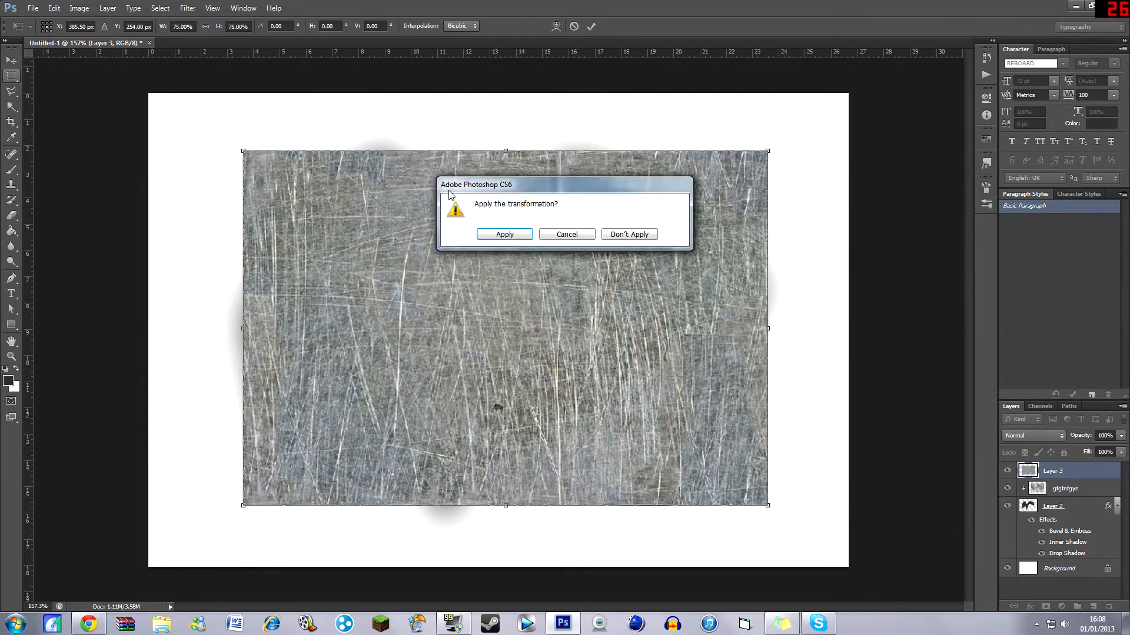
{"action": "left_click", "coordinate": [503, 236]}
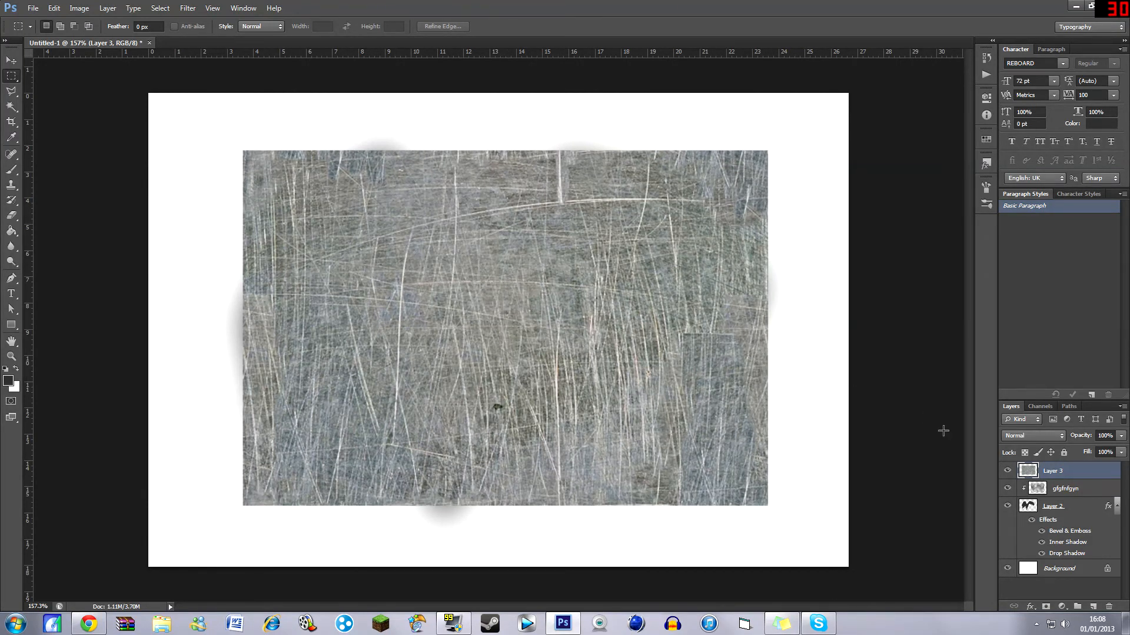
Step: Clip the scratch texture on Layer 3 to the shape with a clipping mask and set its blend mode to Soft Light
{"action": "right_click", "coordinate": [1060, 469]}
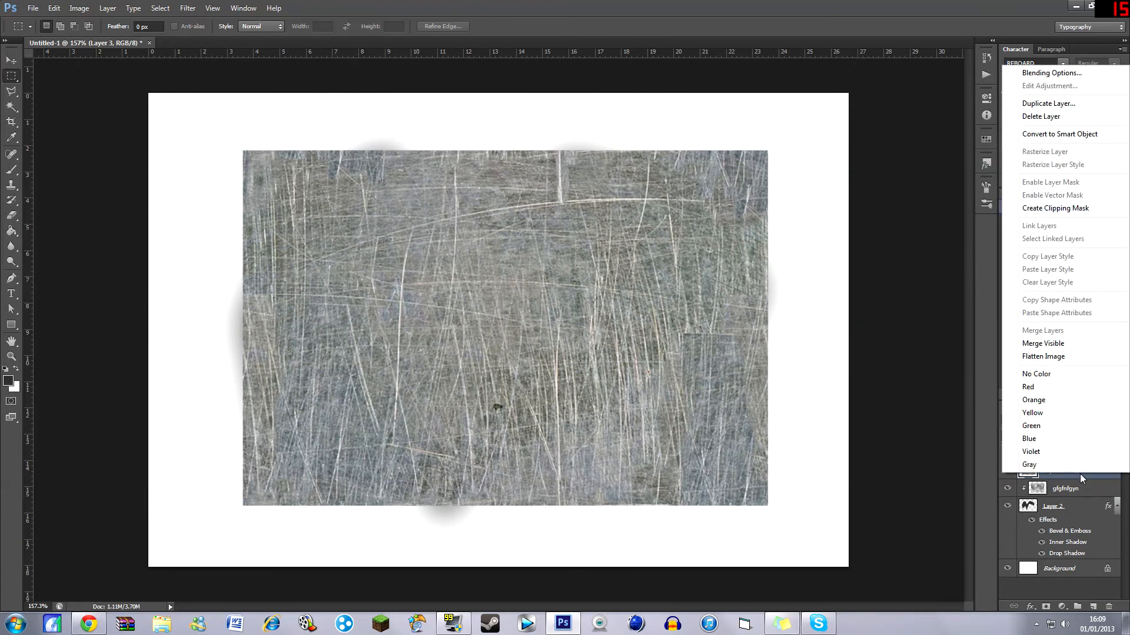
{"action": "left_click", "coordinate": [1064, 210]}
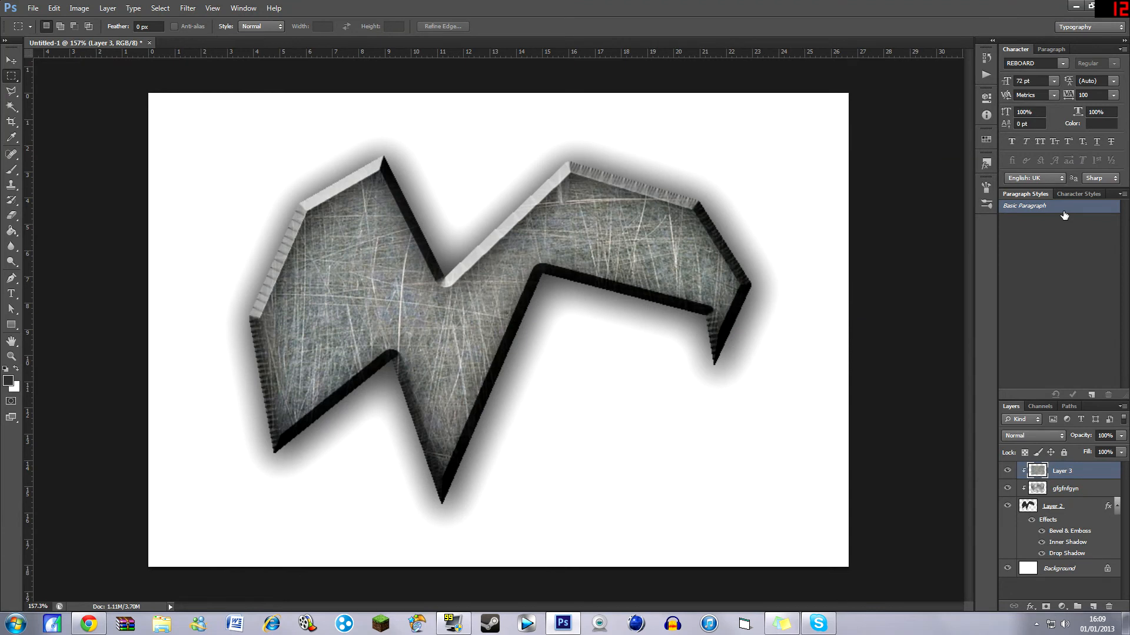
{"action": "left_click", "coordinate": [1054, 435]}
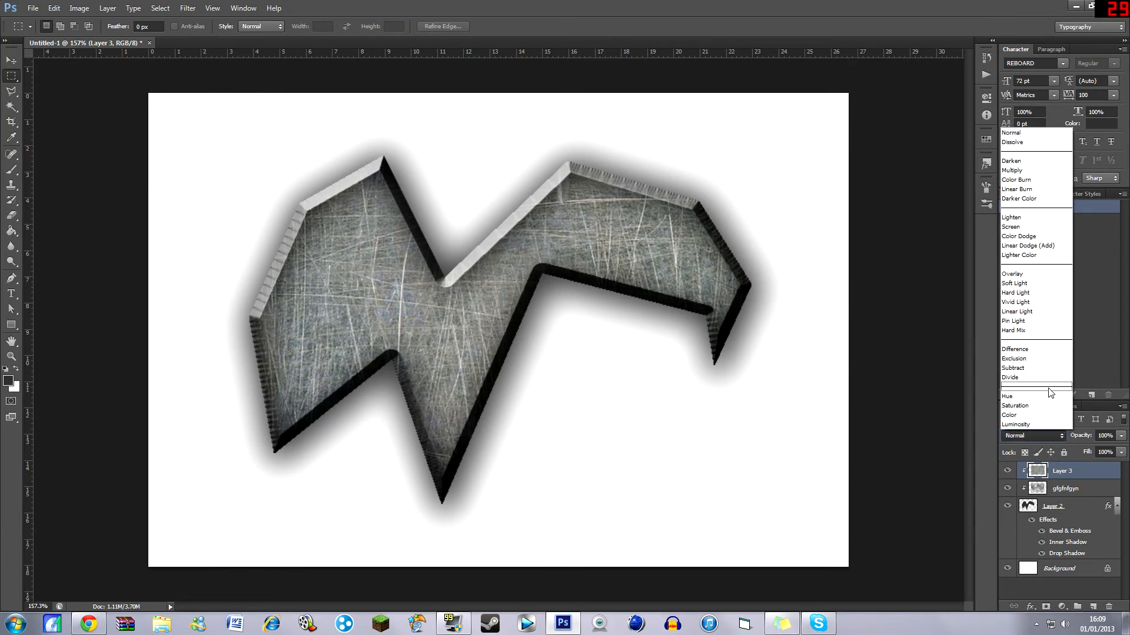
{"action": "left_click", "coordinate": [1028, 284]}
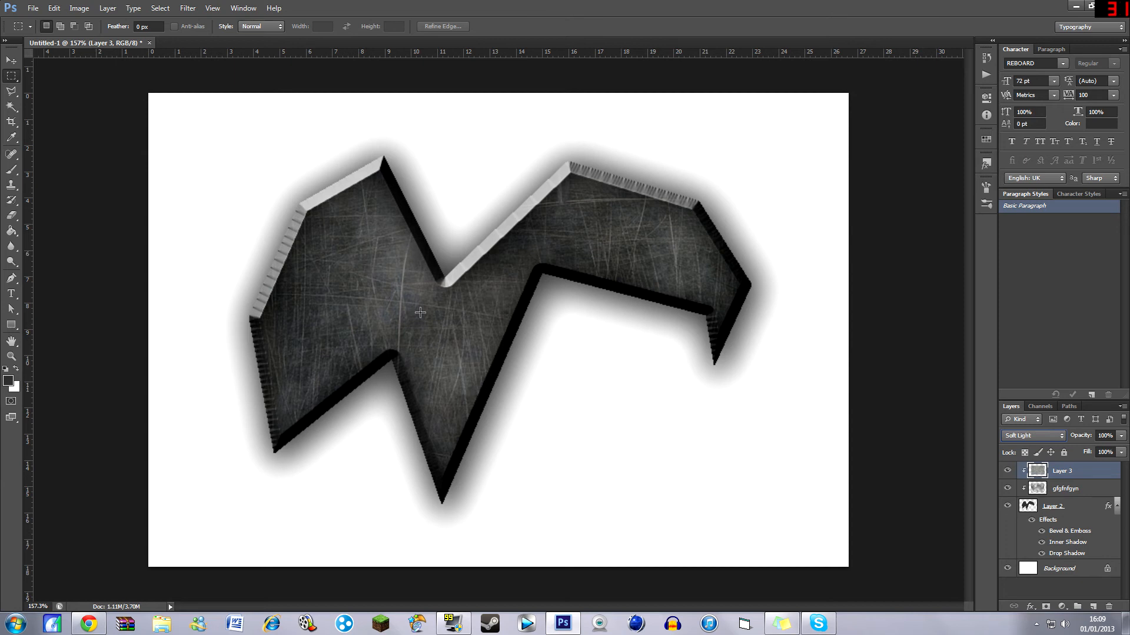
Step: Strengthen Layer 2's Inner Shadow by setting the choke to 31% and increasing the size, and apply the layer style
{"action": "left_click", "coordinate": [1075, 508]}
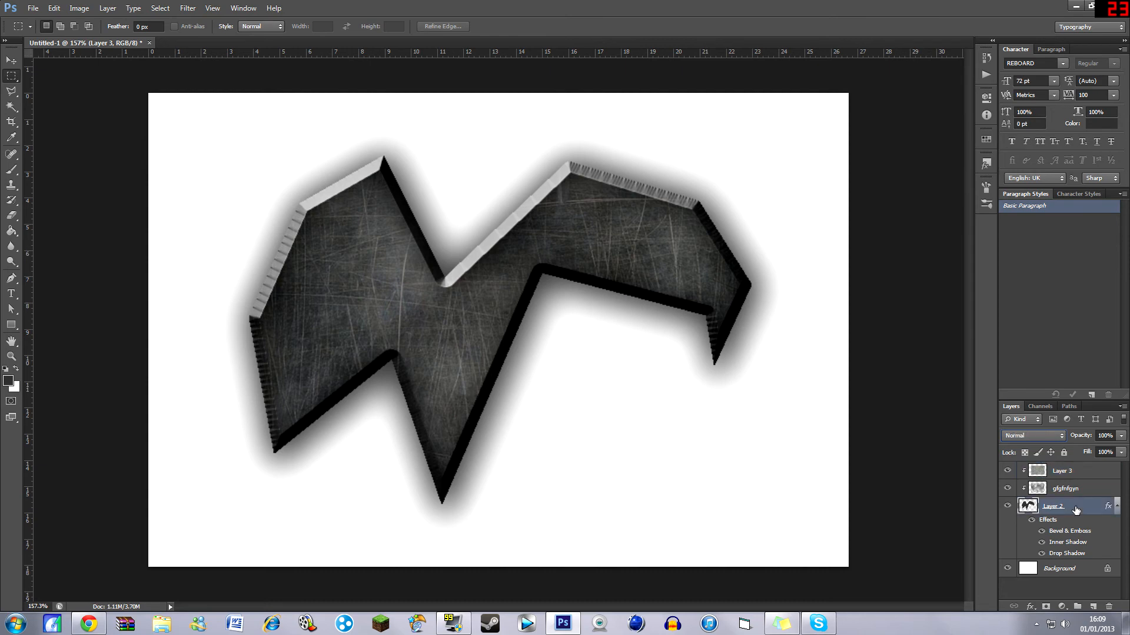
{"action": "double_click", "coordinate": [1076, 509]}
{"action": "left_click", "coordinate": [603, 421]}
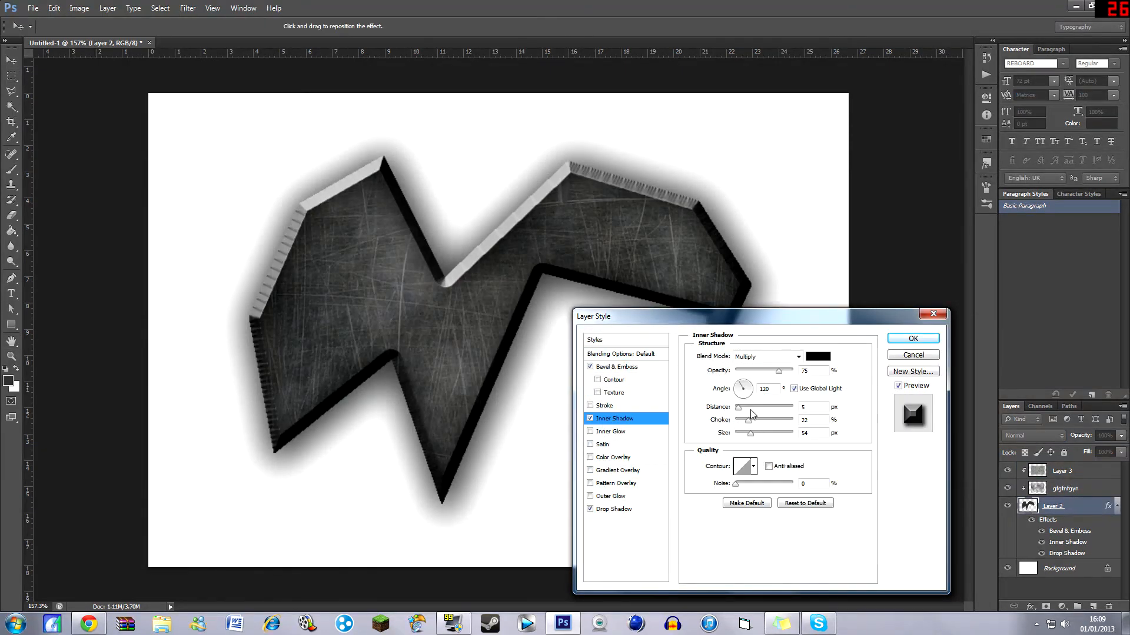
{"action": "left_click_drag", "start_coordinate": [749, 420], "coordinate": [755, 434]}
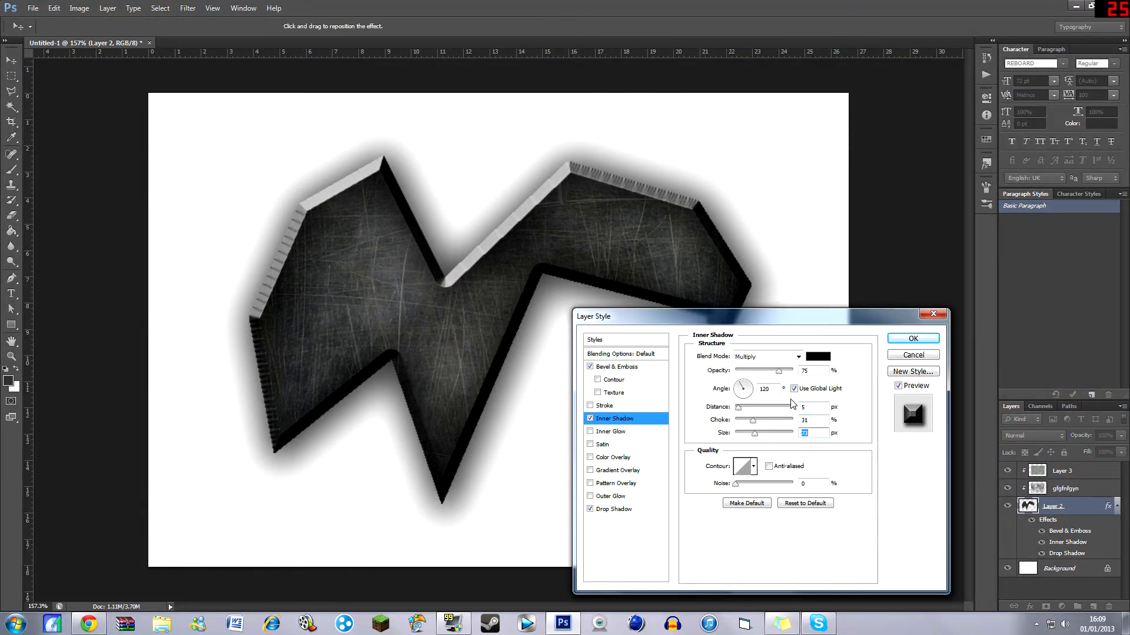
{"action": "left_click", "coordinate": [909, 339]}
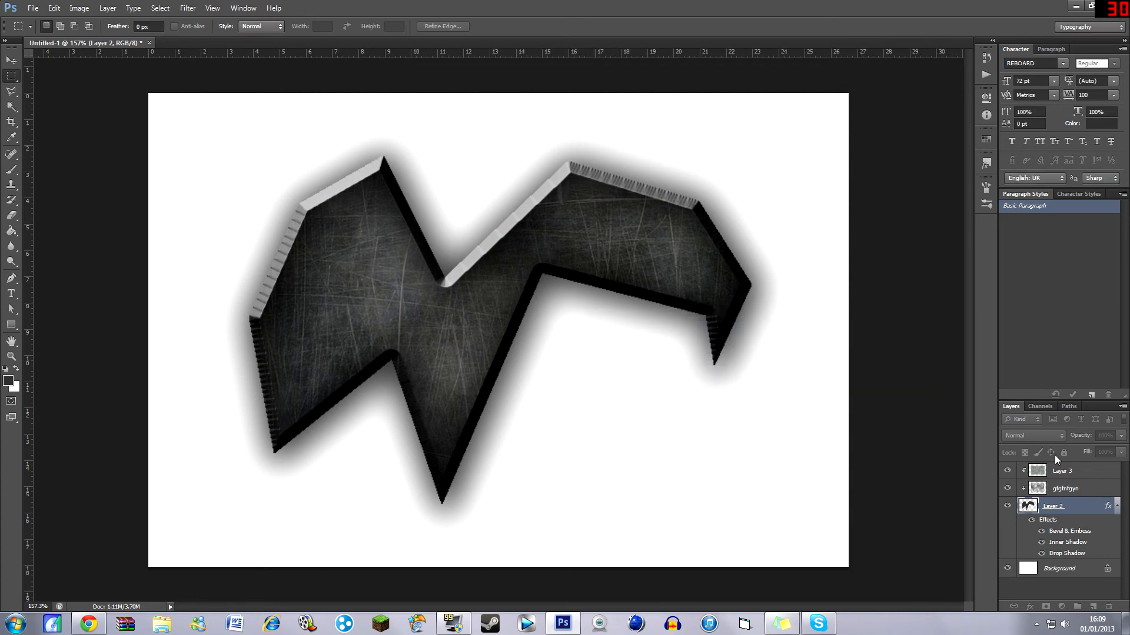
Step: Reduce the opacity of the scratch texture on Layer 3 to 70%
{"action": "left_click", "coordinate": [1091, 478]}
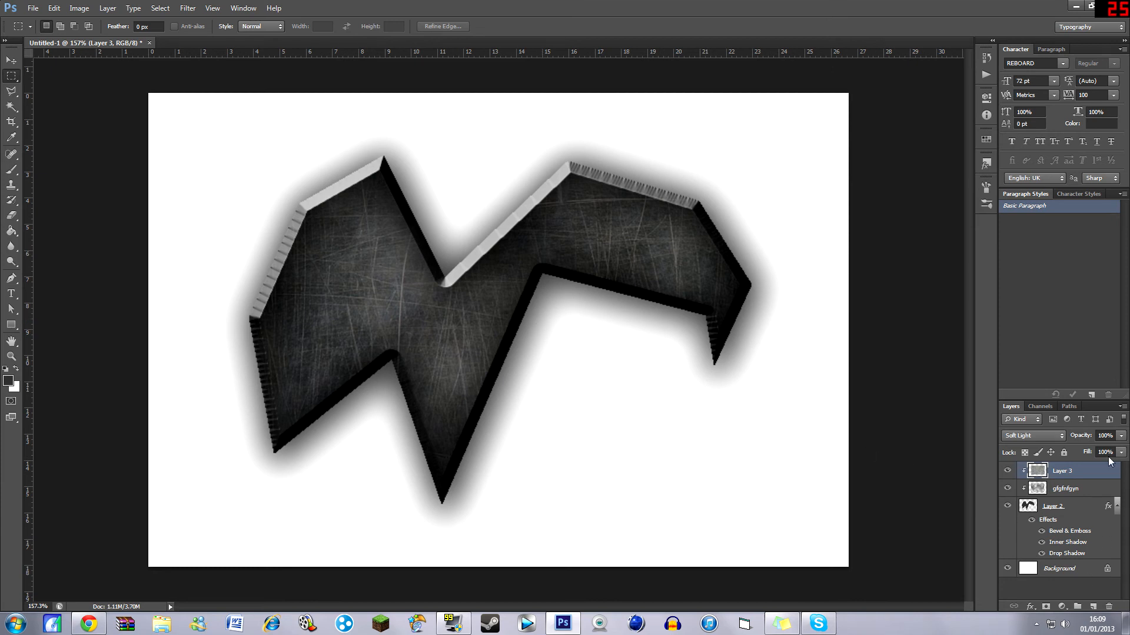
{"action": "left_click", "coordinate": [1121, 435]}
{"action": "left_click", "coordinate": [1112, 452]}
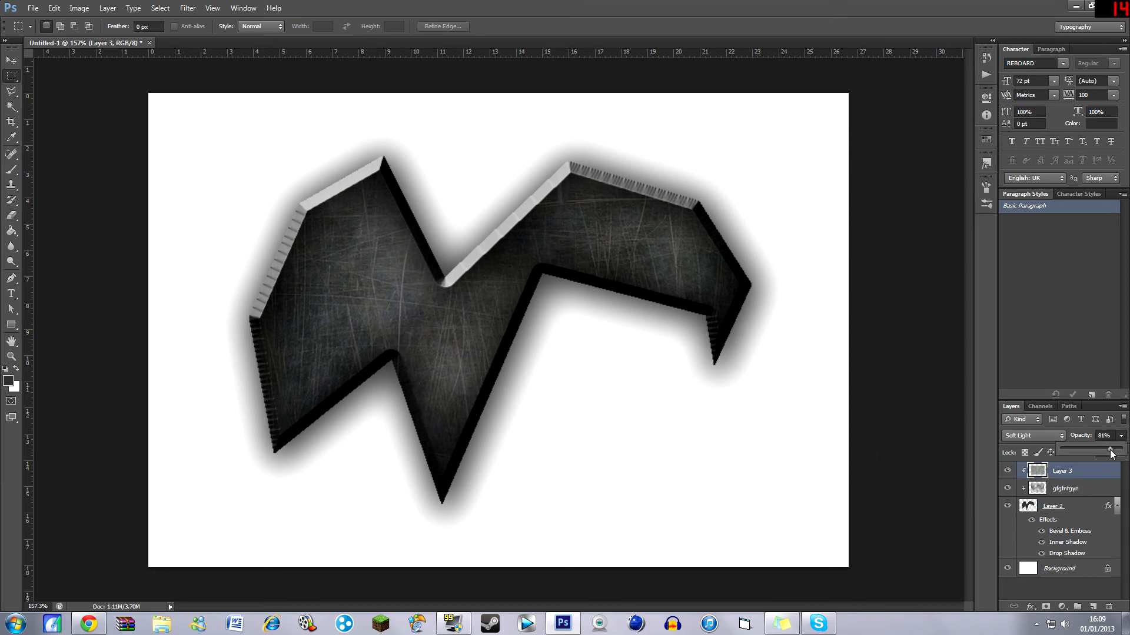
{"action": "left_click", "coordinate": [1108, 451]}
Step: Reduce the opacity of the clouds layer gfgfnfgyn to 84%
{"action": "left_click", "coordinate": [1085, 490]}
{"action": "left_click", "coordinate": [1086, 489]}
{"action": "left_click", "coordinate": [1119, 436]}
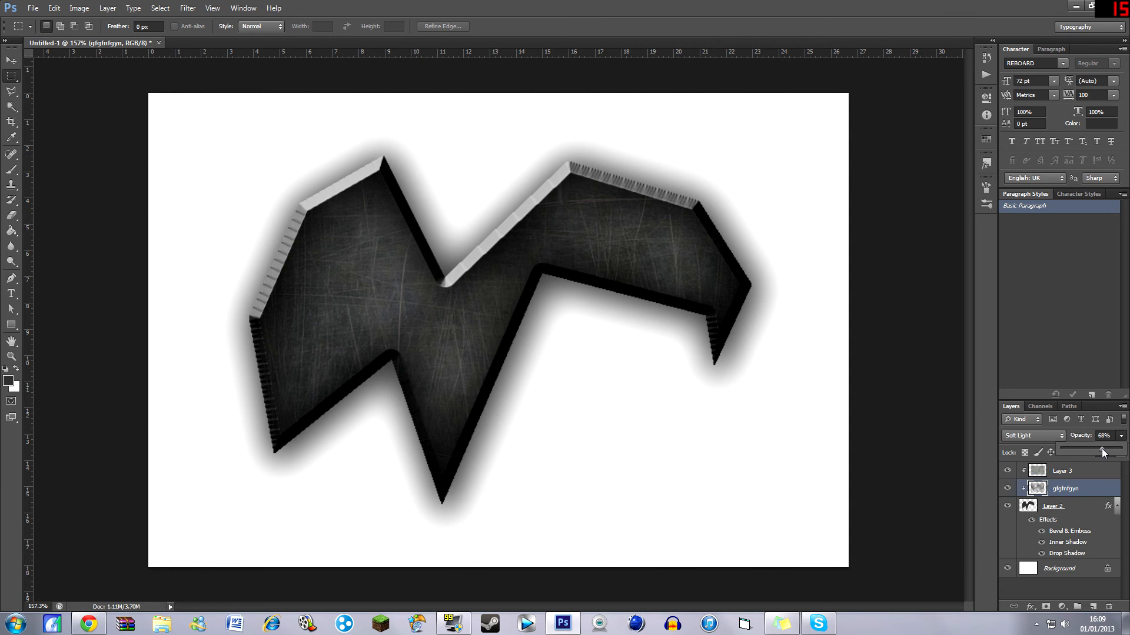
{"action": "left_click_drag", "start_coordinate": [1103, 448], "coordinate": [1112, 452]}
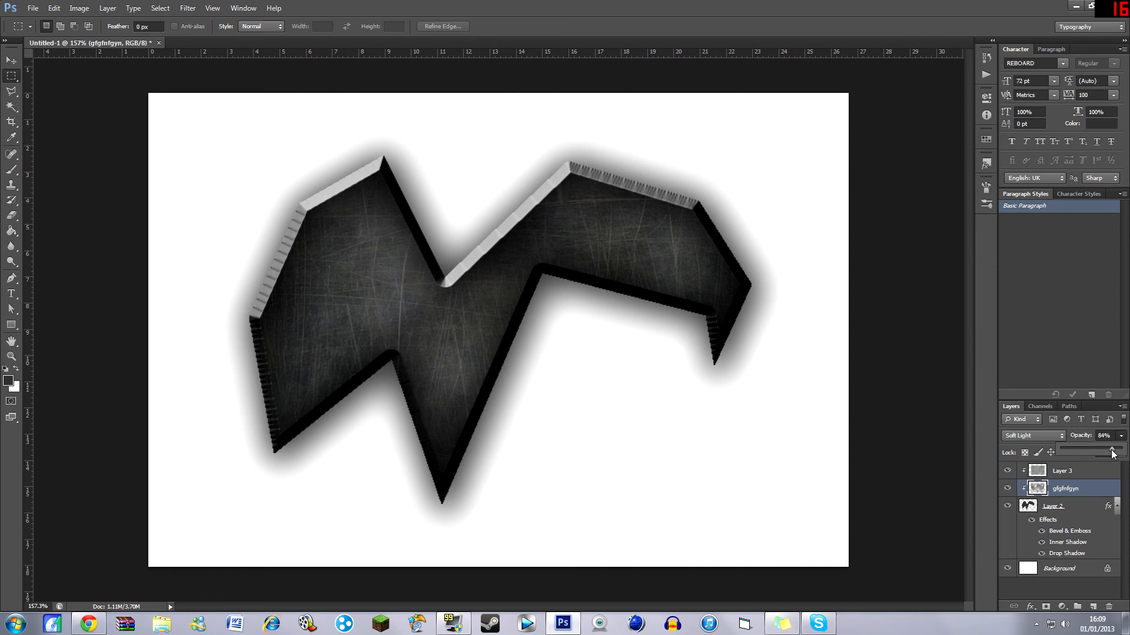
{"action": "left_click", "coordinate": [887, 358]}
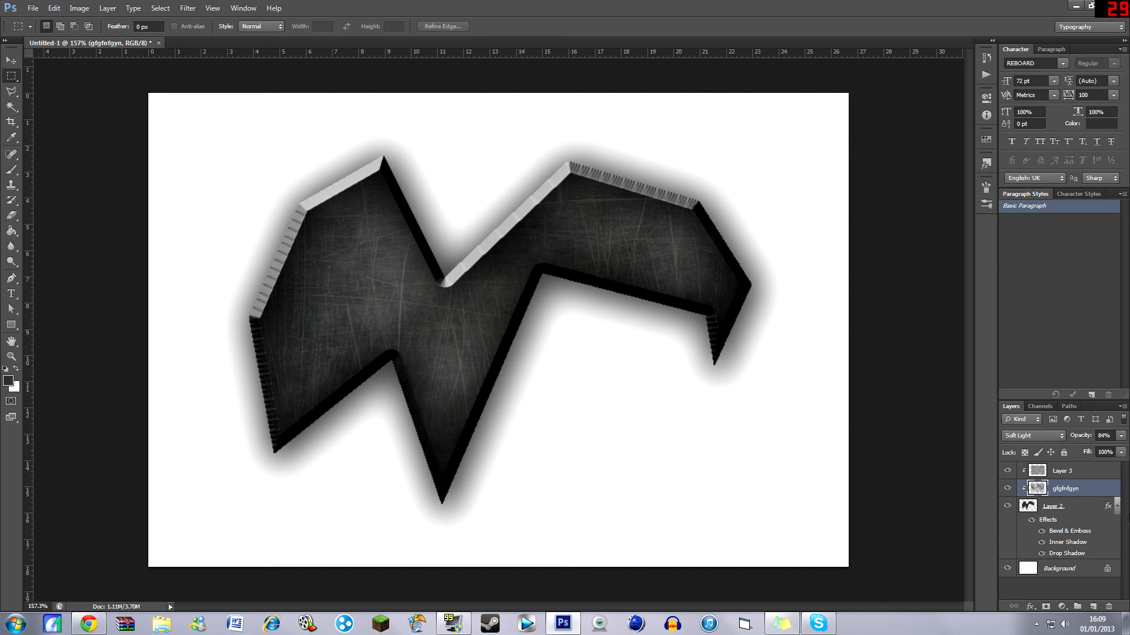
Step: Merge Layer 3, gfgfnfgyn and Layer 2 into a single layer and move the merged shape slightly to the right on the canvas
{"action": "left_click", "coordinate": [1089, 509]}
{"action": "left_click", "coordinate": [1089, 491]}
{"action": "left_click", "coordinate": [1085, 472], "text": "shift"}
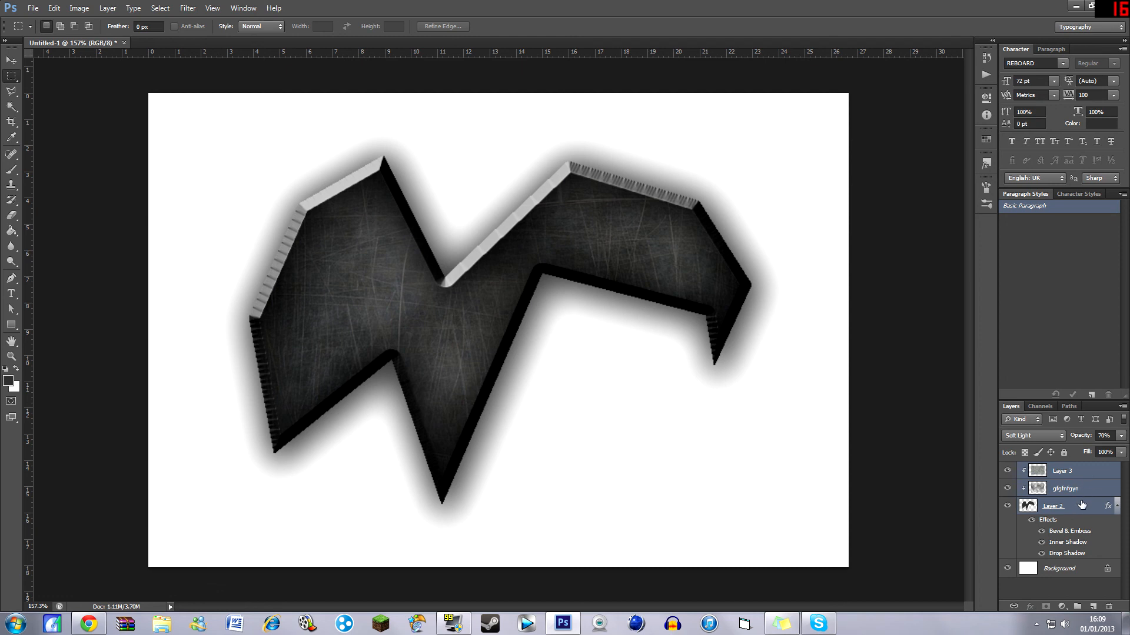
{"action": "right_click", "coordinate": [1086, 492]}
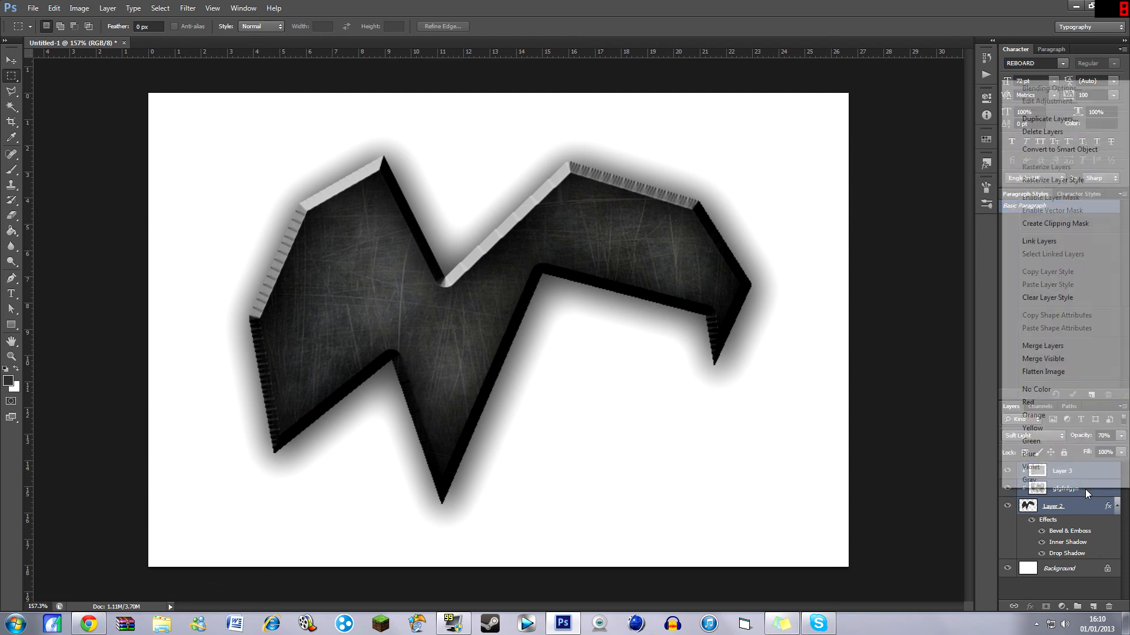
{"action": "left_click", "coordinate": [1054, 346]}
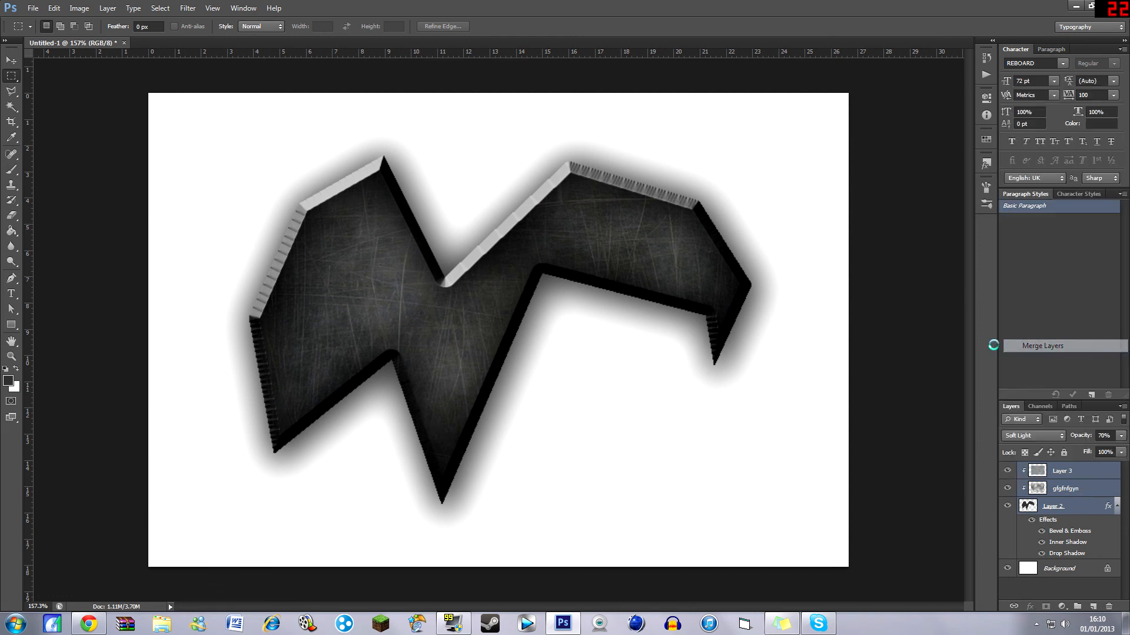
{"action": "key", "text": "v"}
{"action": "mouse_move", "coordinate": [416, 306]}
{"action": "left_mouse_down"}
{"action": "mouse_move", "coordinate": [339, 377]}
{"action": "mouse_move", "coordinate": [421, 365]}
{"action": "mouse_move", "coordinate": [431, 307]}
{"action": "left_mouse_up"}
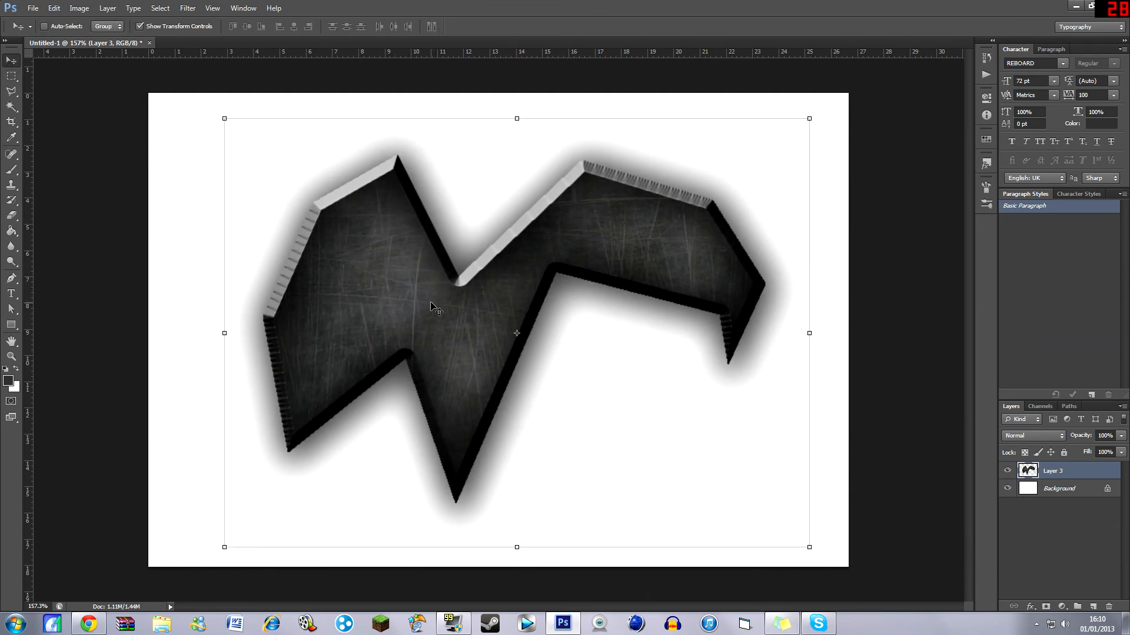